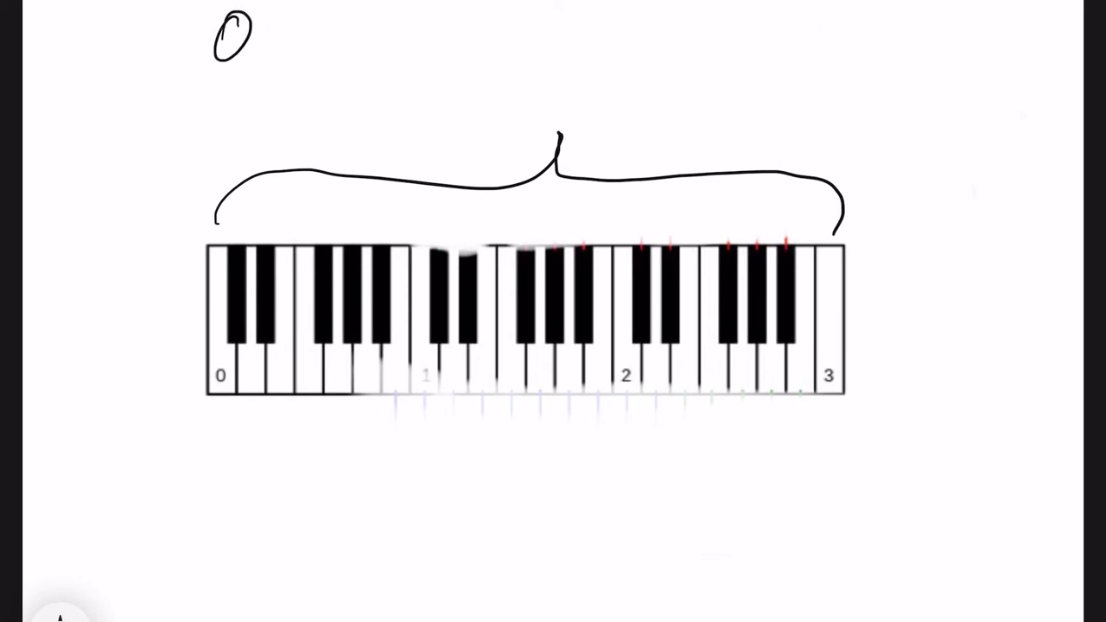
- Begin handwriting ONE with the pen above the keyboard diagram
mouse_move(272, 54)
mouse_down()
mouse_move(301, 17)
mouse_move(331, 41)
mouse_move(372, 3)
mouse_up()
- Handwrite BIG after ONE above the keyboard diagram
drag(448, 12, 449, 41)
drag(417, 21, 482, 35)
drag(498, 14, 500, 47)
drag(560, 10, 553, 42)
drag(641, 12, 640, 46)
- Handwrite DRUM!! after BIG, finishing with two exclamation marks
mouse_move(598, 22)
mouse_down()
mouse_move(685, 11)
mouse_move(638, 47)
mouse_up()
mouse_move(692, 19)
mouse_down()
mouse_move(691, 45)
mouse_move(731, 47)
mouse_up()
drag(745, 7, 828, 53)
drag(881, 1, 872, 34)
click(849, 69)
drag(921, 2, 890, 61)
click(887, 81)
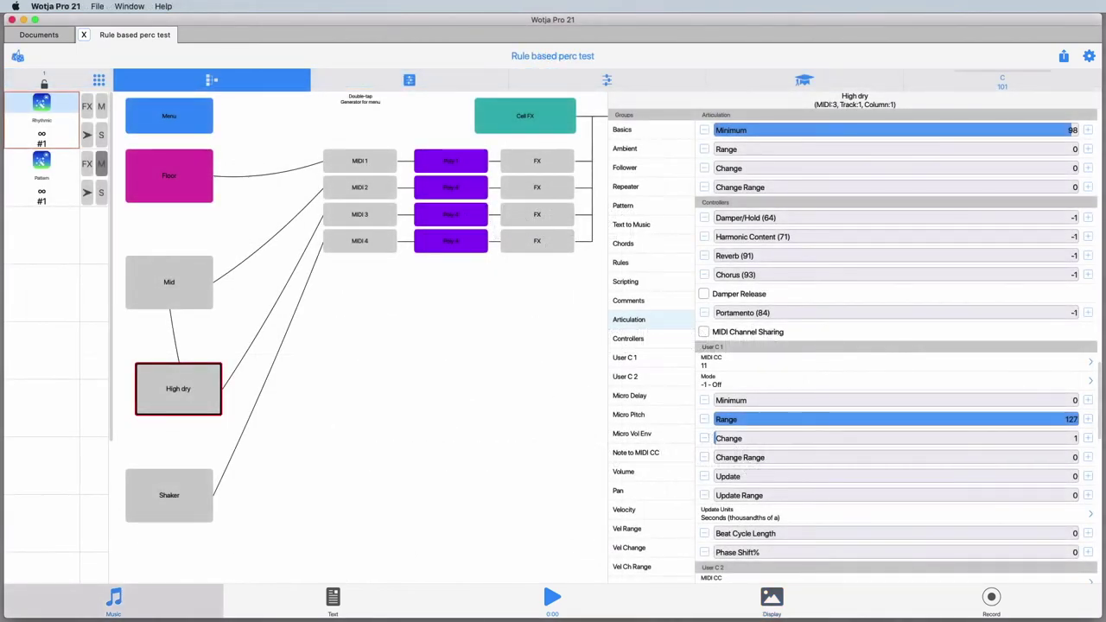
- Switch MIDI 1's Wavetable unit to IM Drums, patch 62-Low hand drum, then select Floor
click(451, 160)
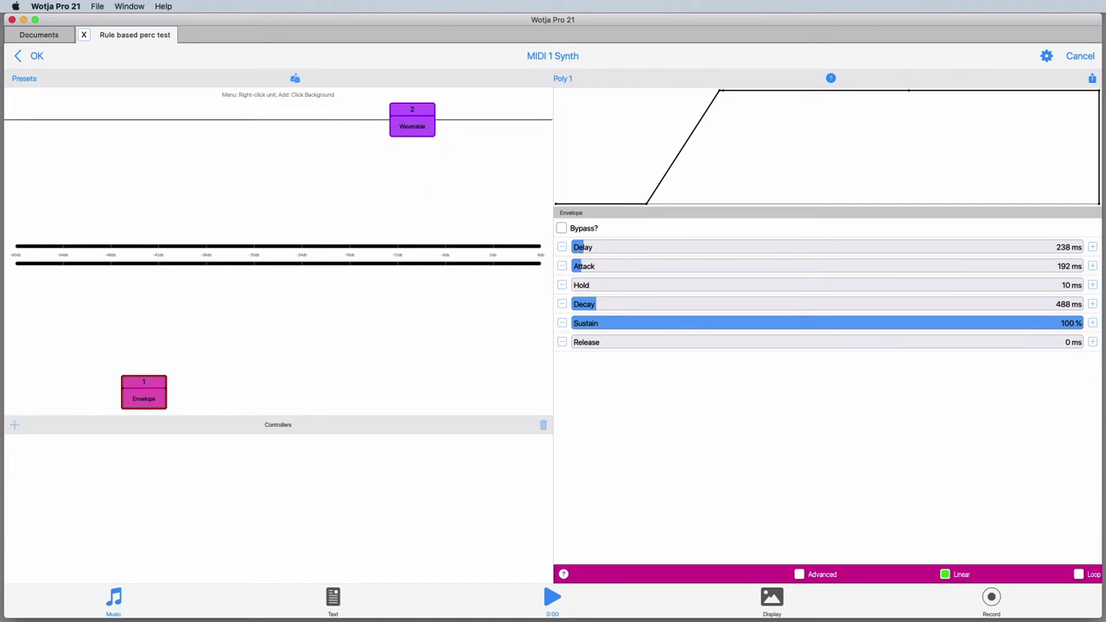
click(410, 113)
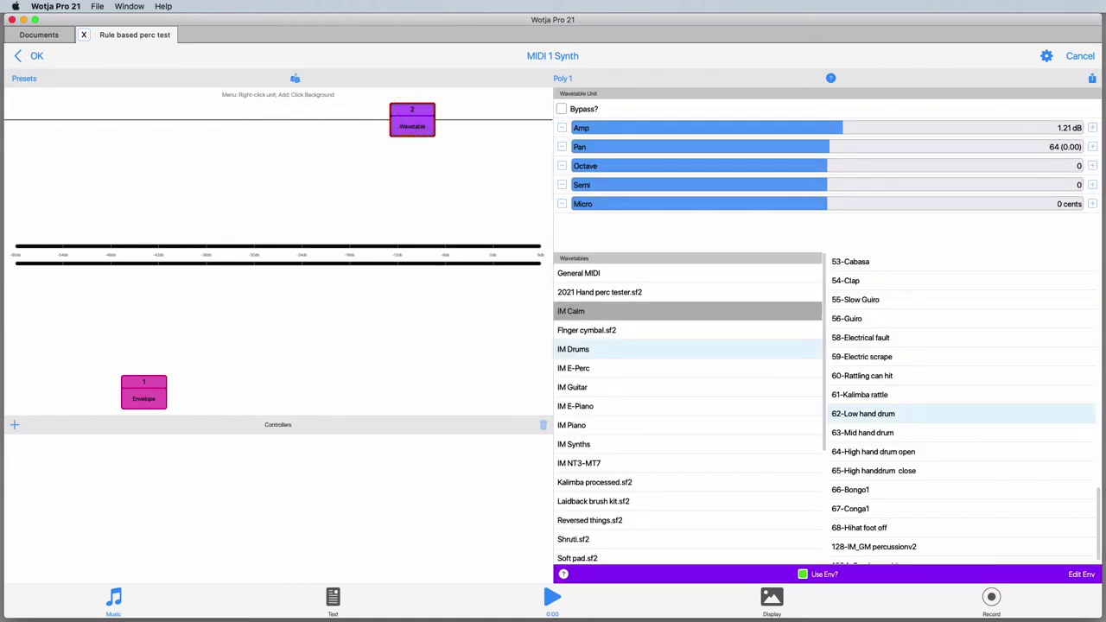
click(613, 351)
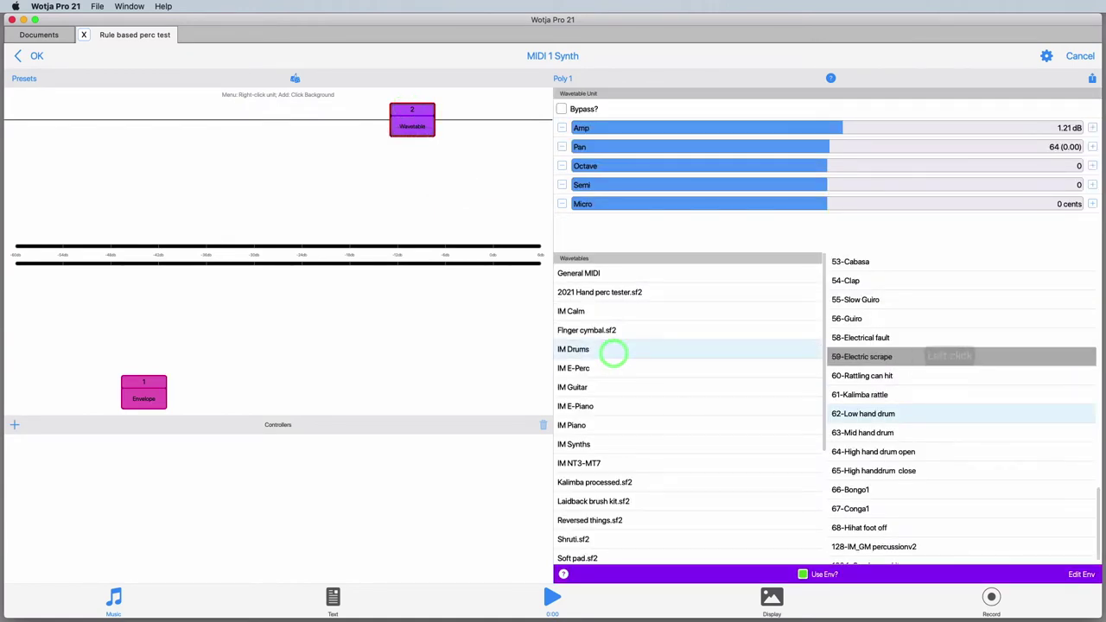
scroll(951, 327, down, 1)
scroll(951, 326, up, 10)
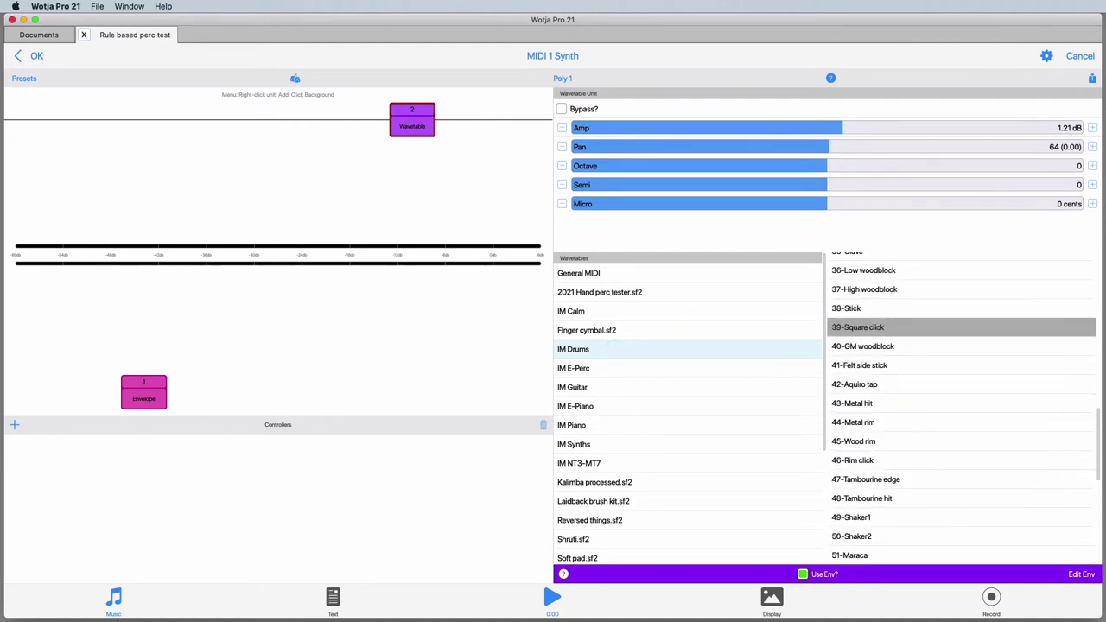
scroll(951, 325, up, 6)
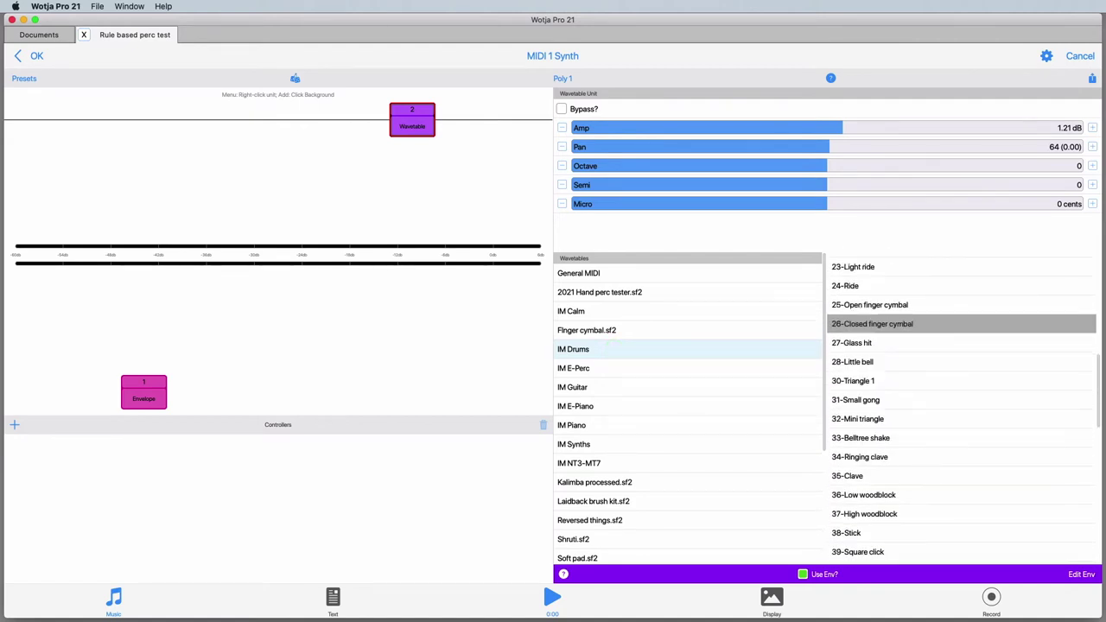
scroll(951, 338, up, 4)
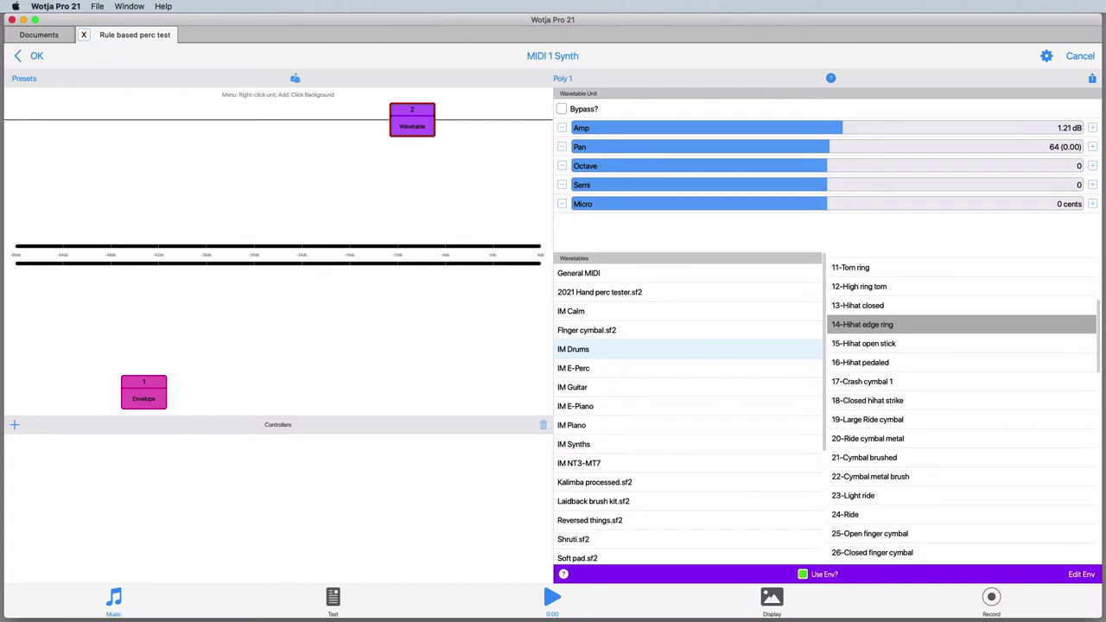
scroll(951, 338, up, 2)
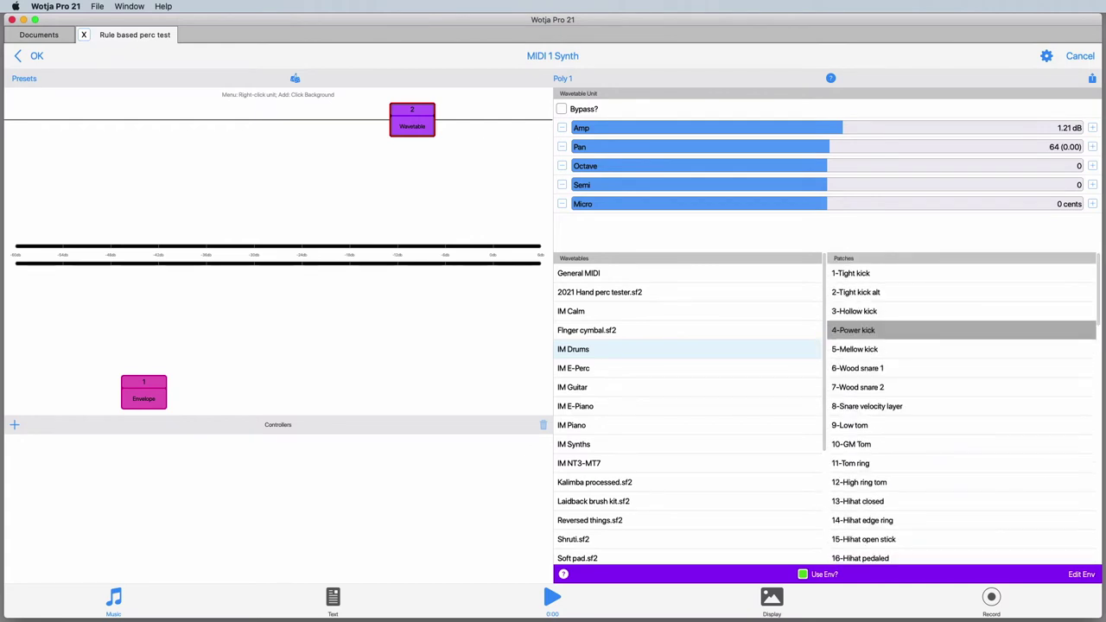
scroll(950, 328, down, 20)
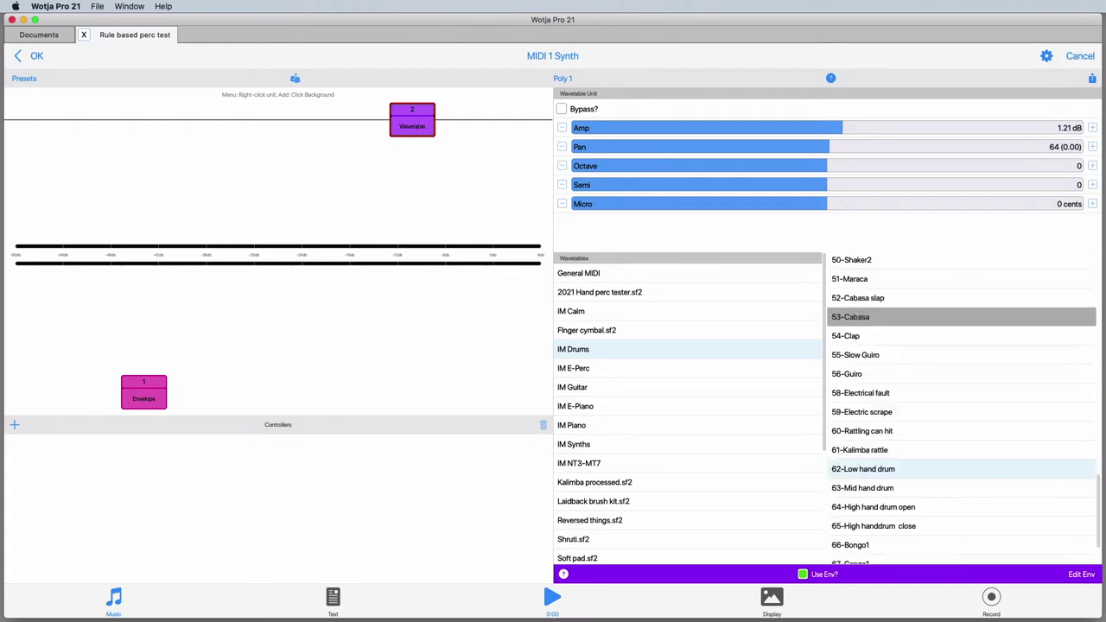
click(957, 401)
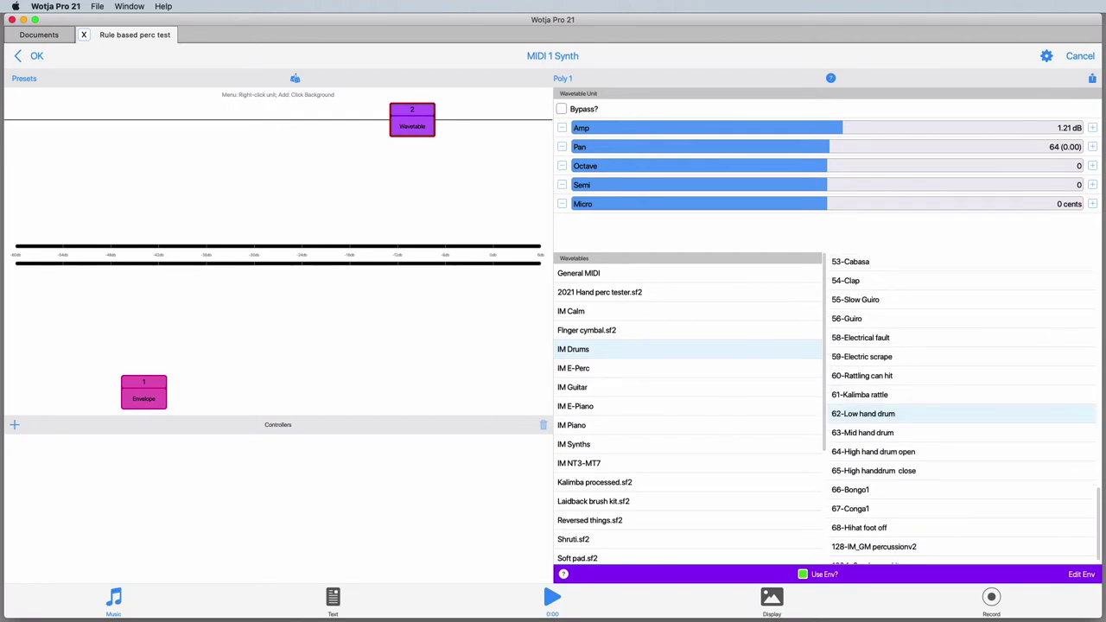
key(Return)
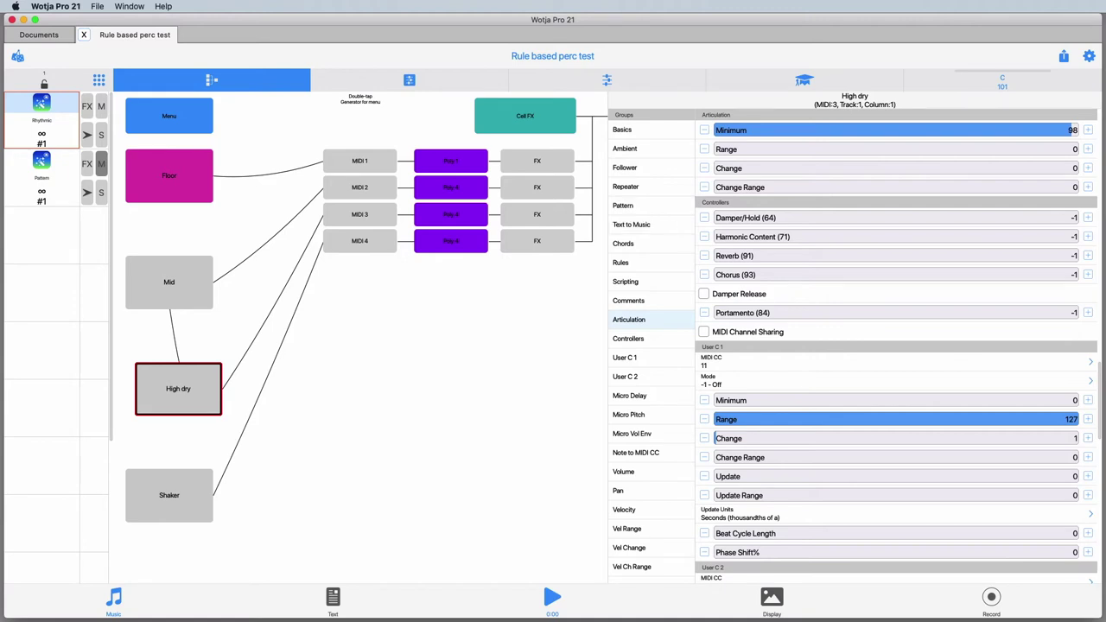
click(189, 179)
- Check Floor's pattern list holds only #1 Rhythm, then return to its Pattern settings
click(637, 208)
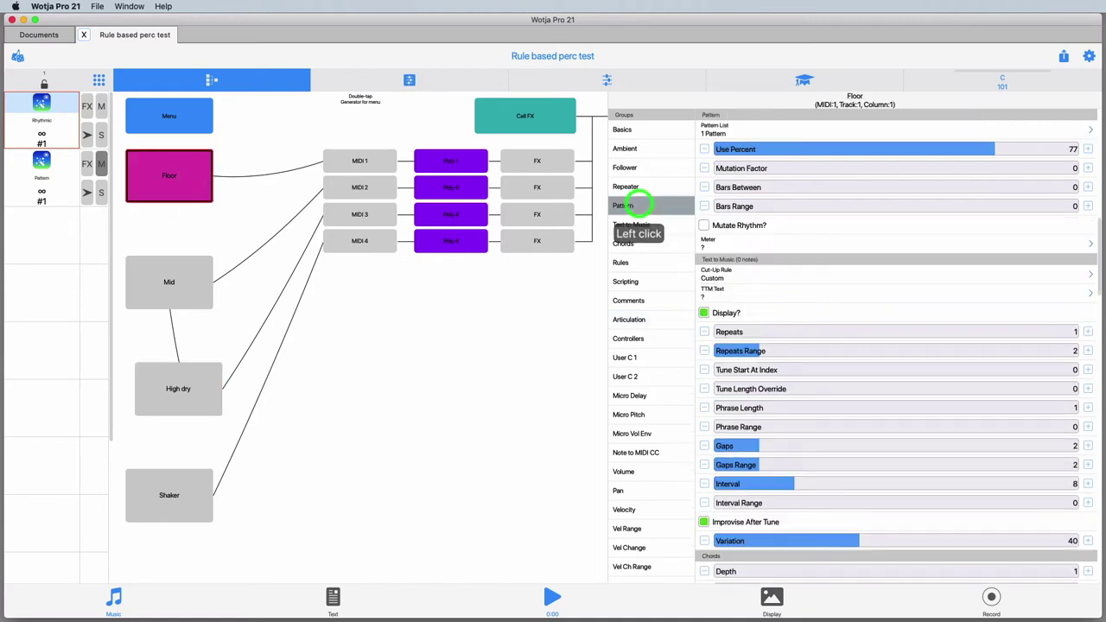
click(800, 134)
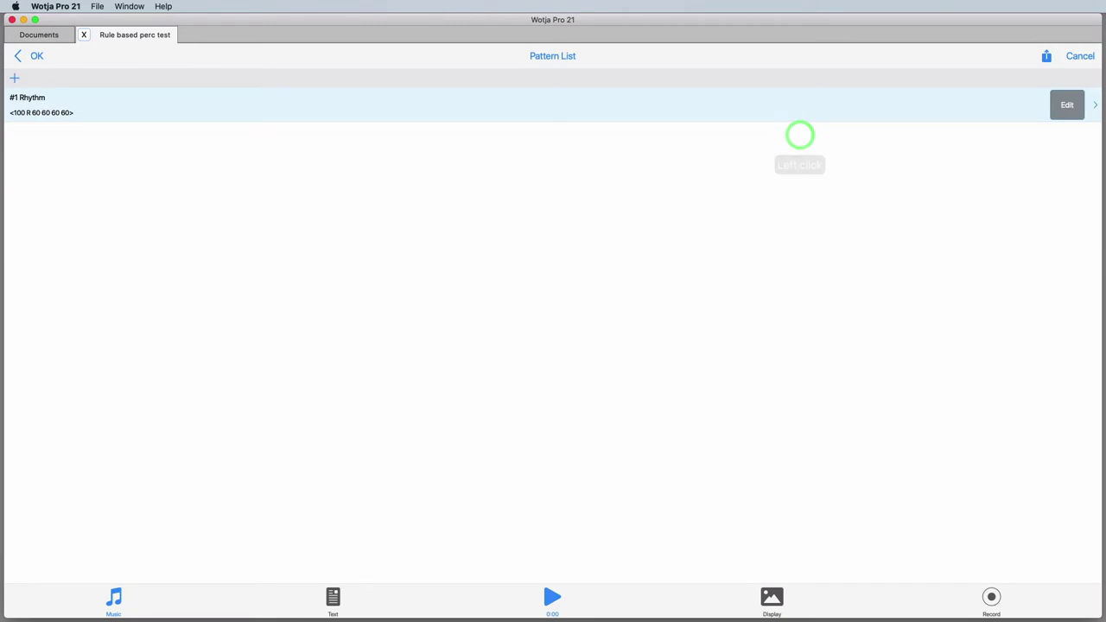
click(800, 108)
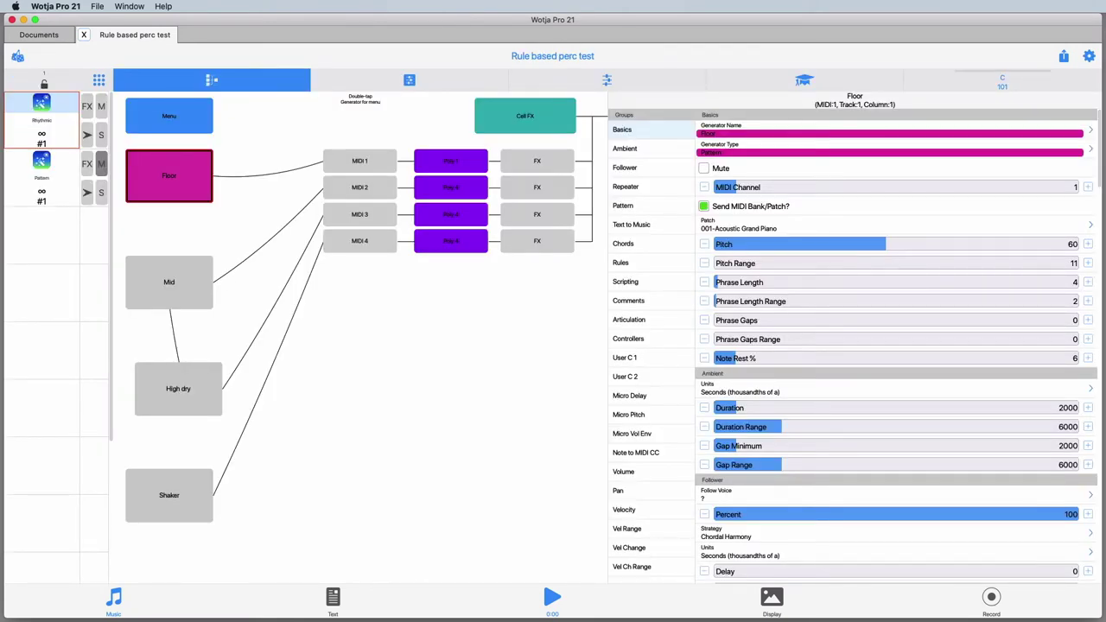
click(623, 206)
click(666, 206)
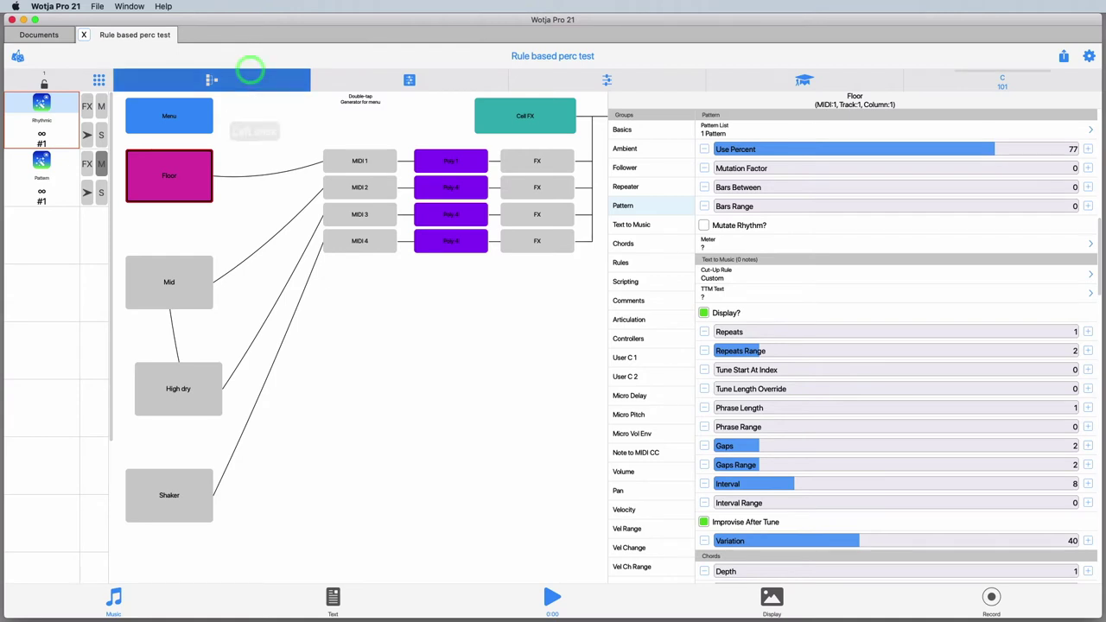
- Preview the piece, then unmute Mid and High dry in the mixer, leaving Shaker muted
click(553, 598)
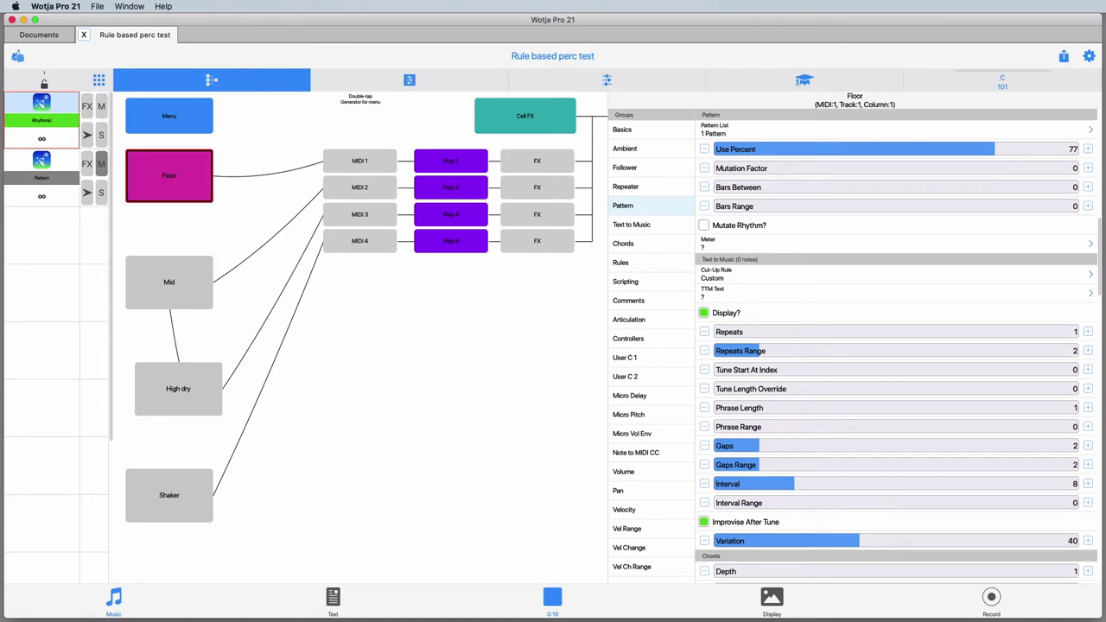
click(553, 596)
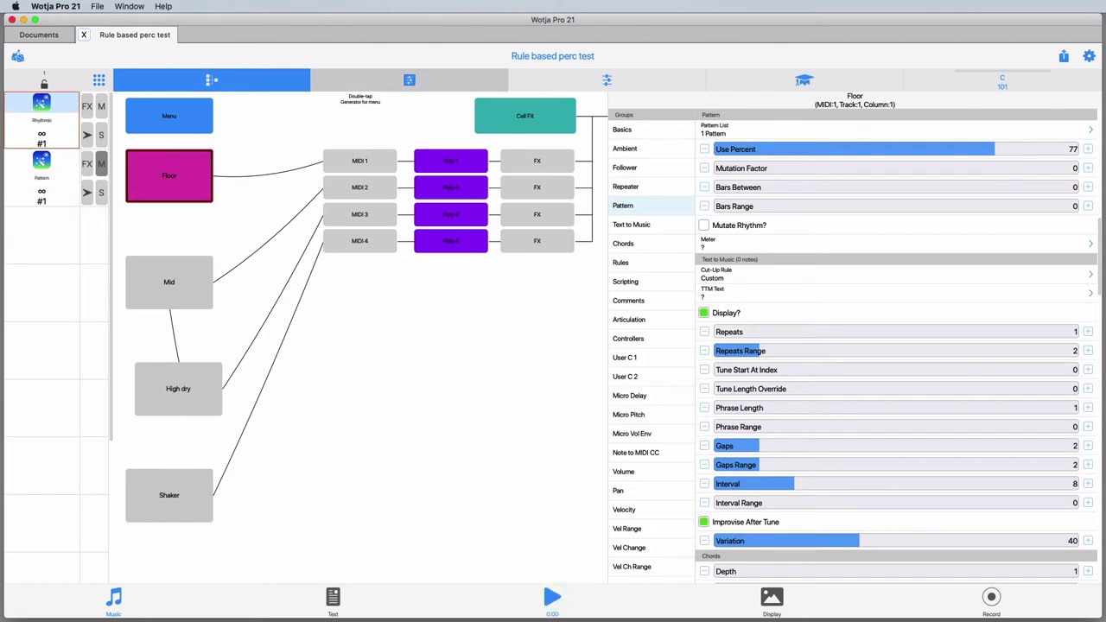
click(408, 80)
click(1094, 166)
click(1093, 236)
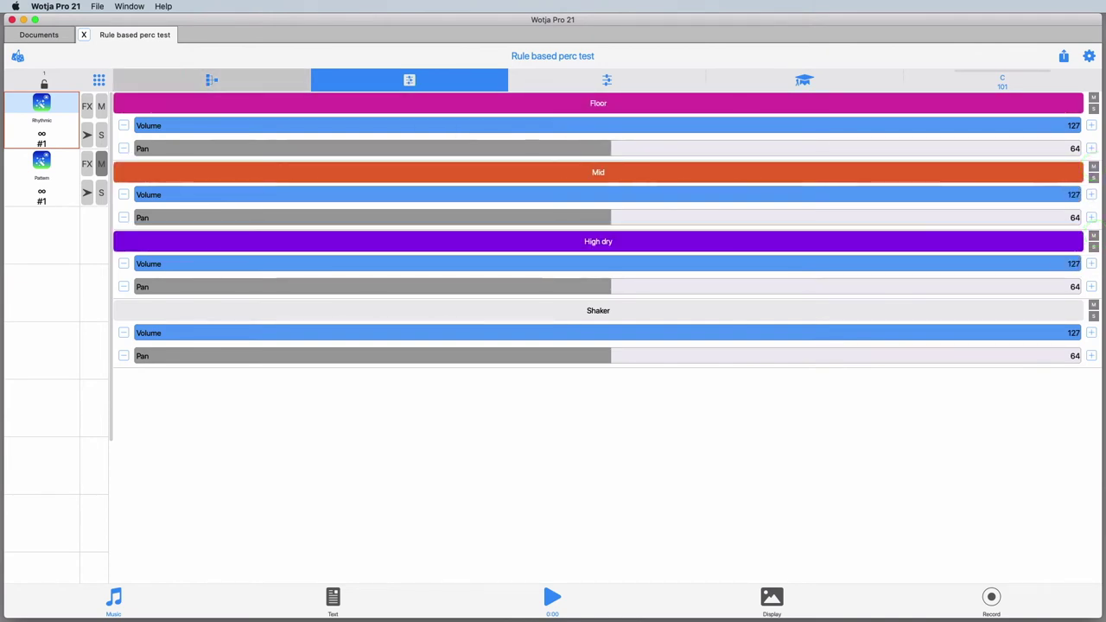
click(207, 79)
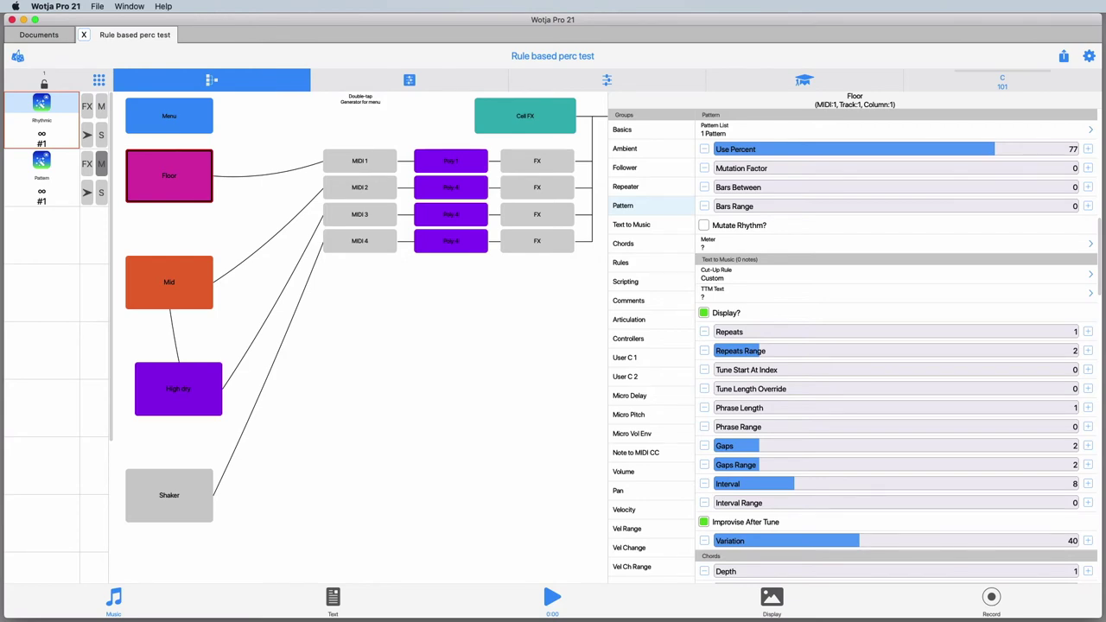
- Show High dry's Follower settings, which follow Mid, and start playback
click(219, 385)
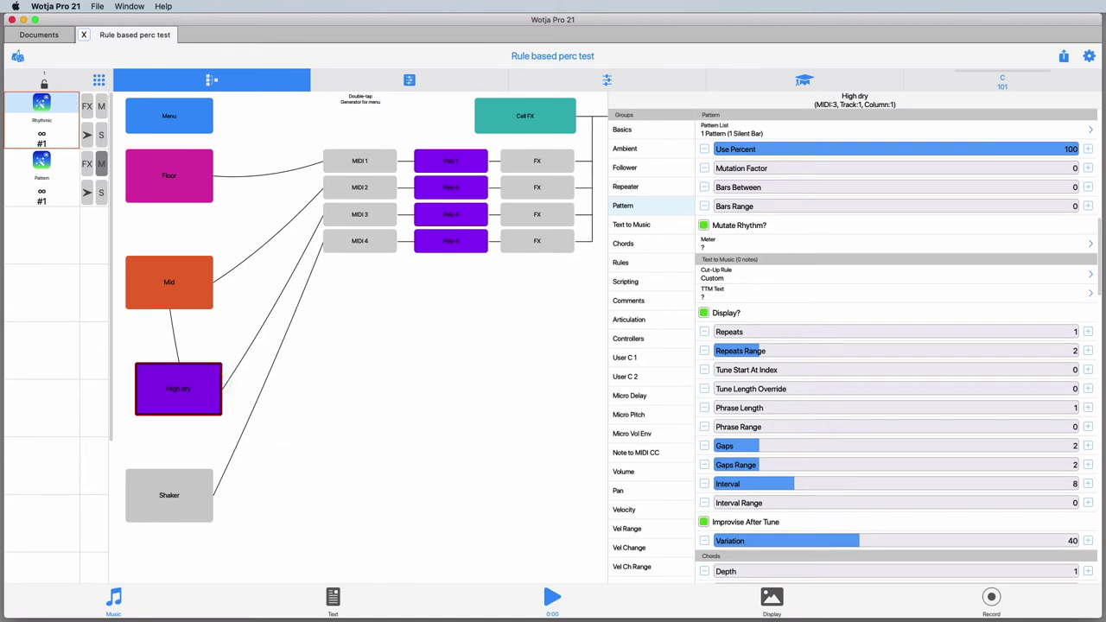
click(644, 167)
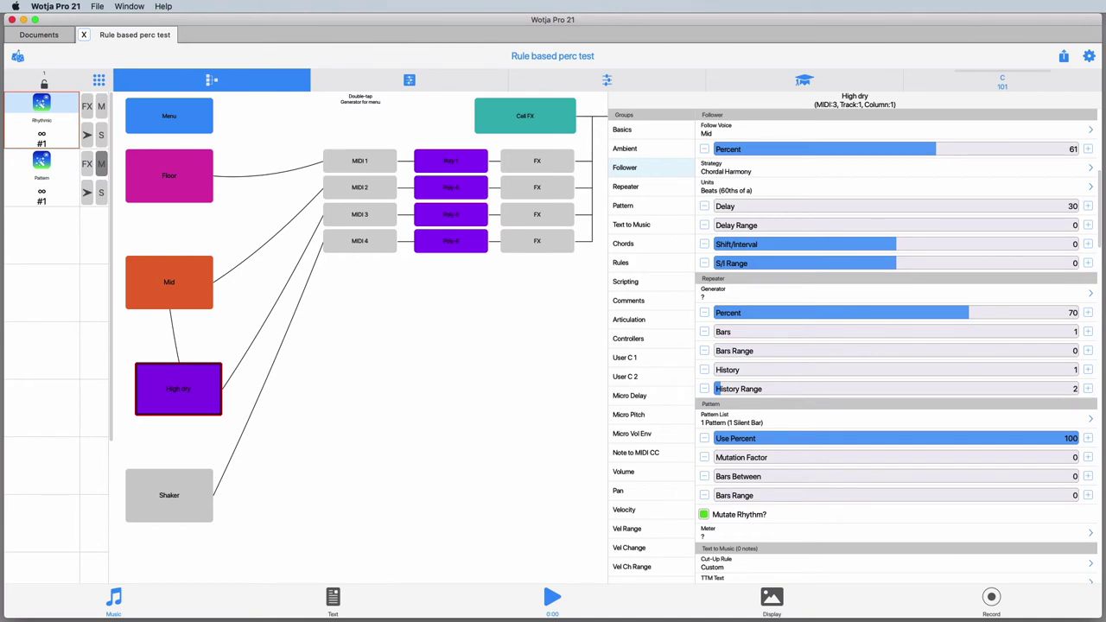
click(552, 597)
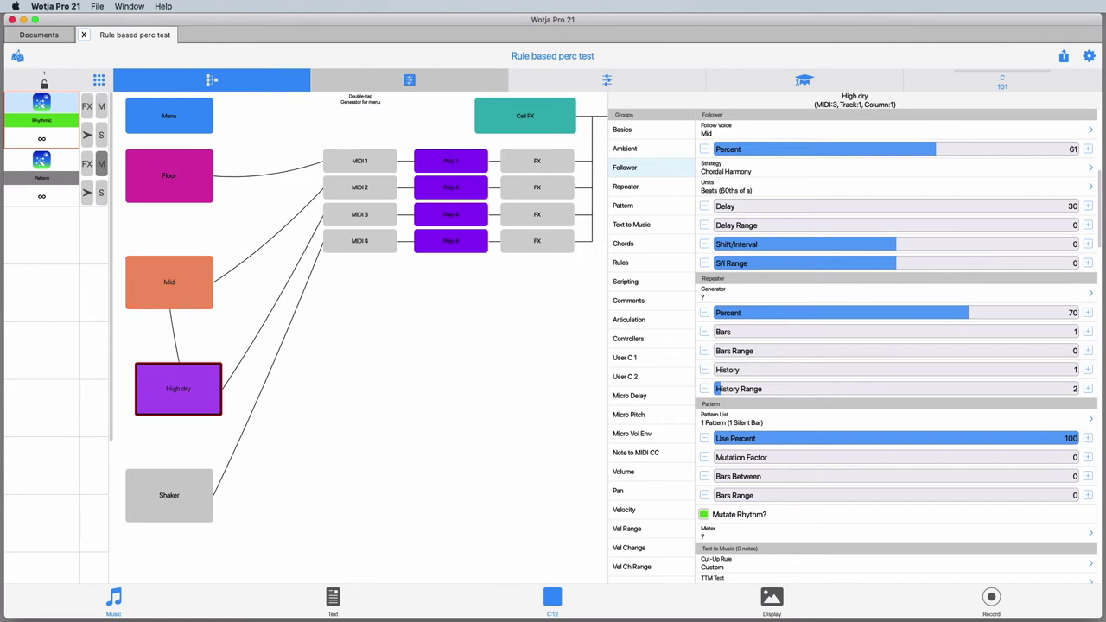
click(409, 79)
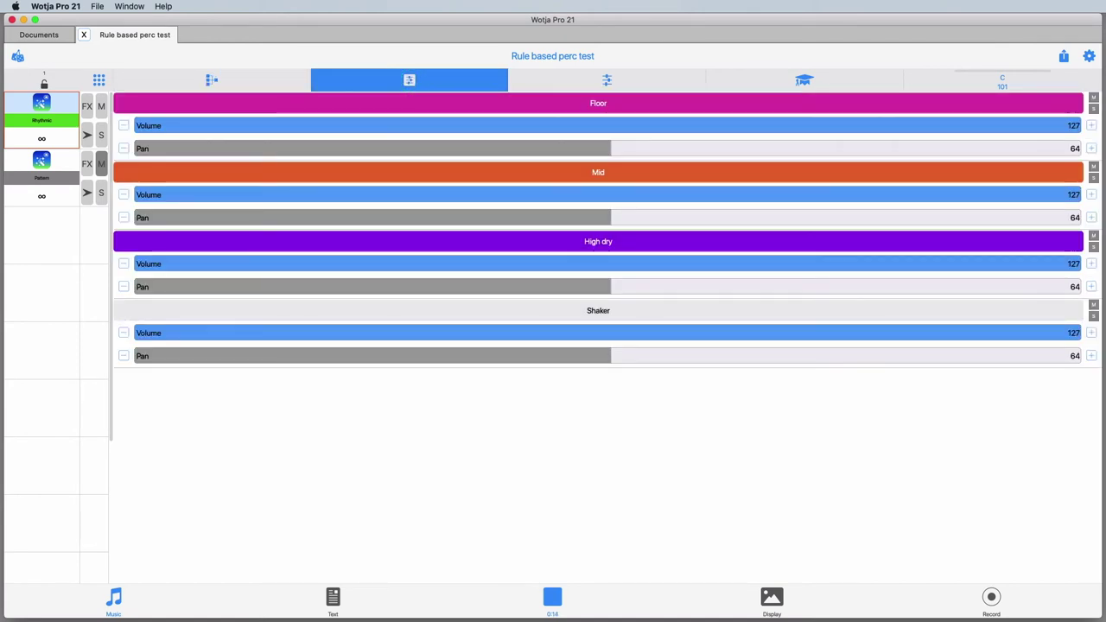
- Unmute Shaker and the Pattern track, and lower the Pattern track's volume to 110
click(1094, 305)
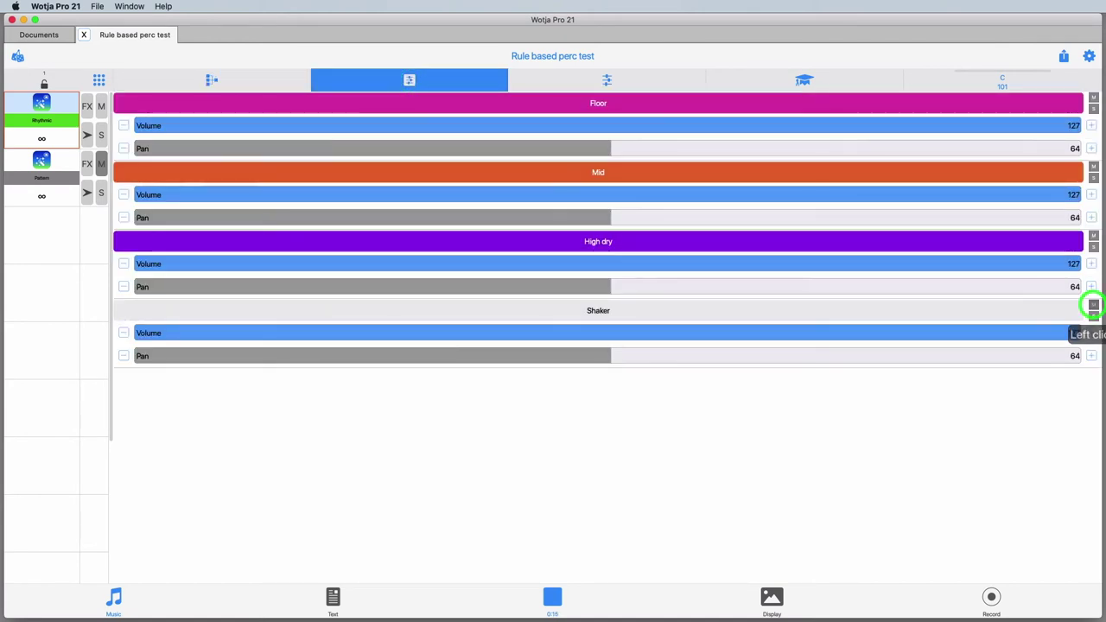
click(237, 71)
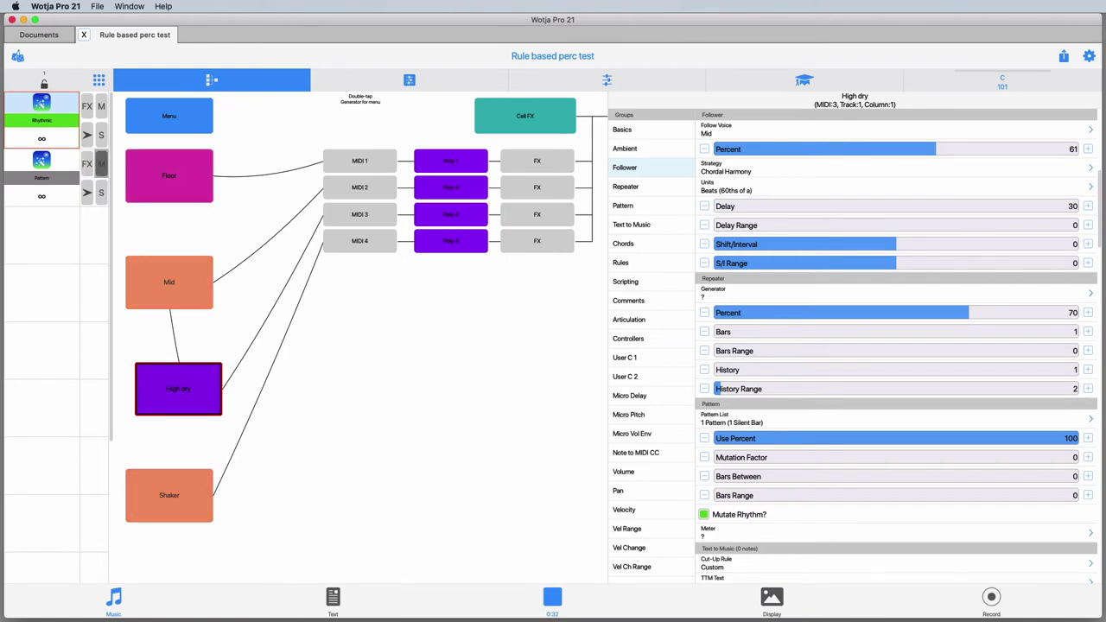
click(102, 164)
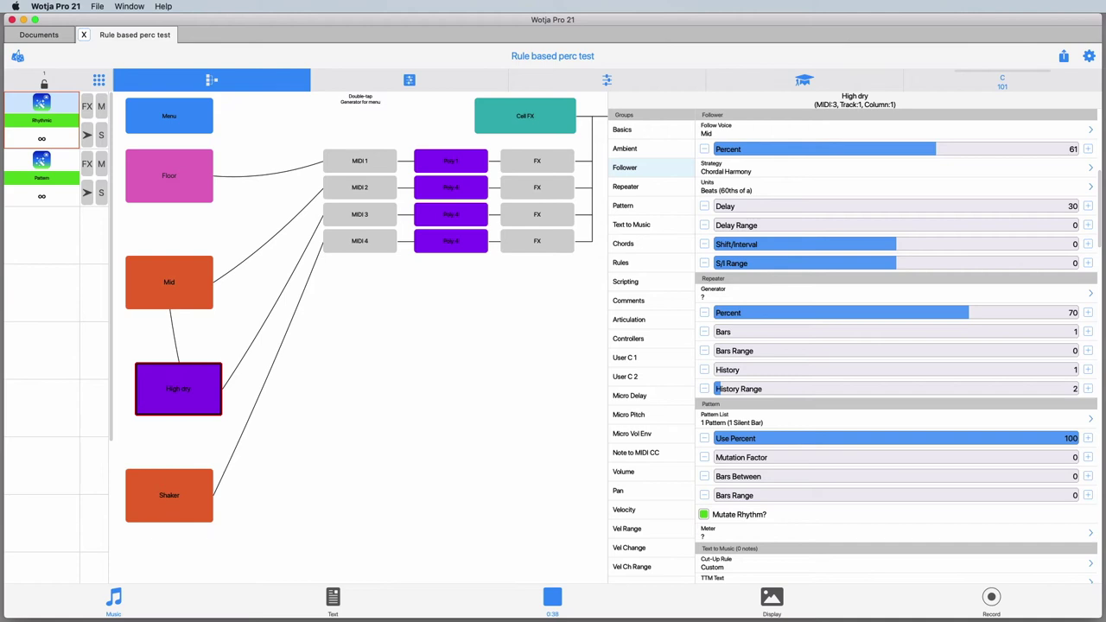
click(606, 80)
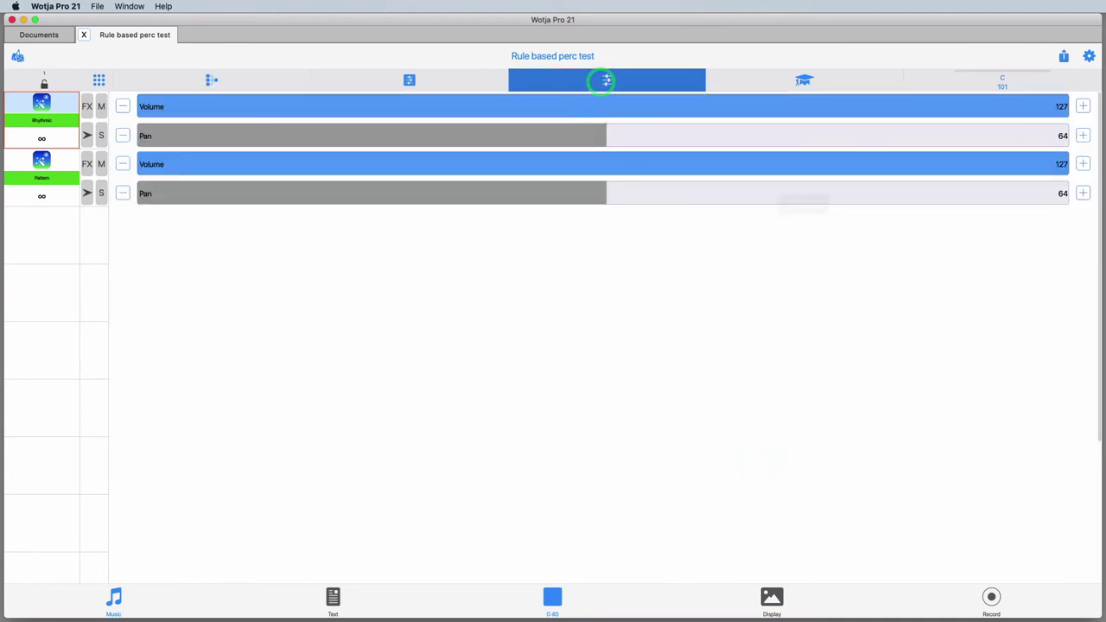
drag(948, 167, 812, 170)
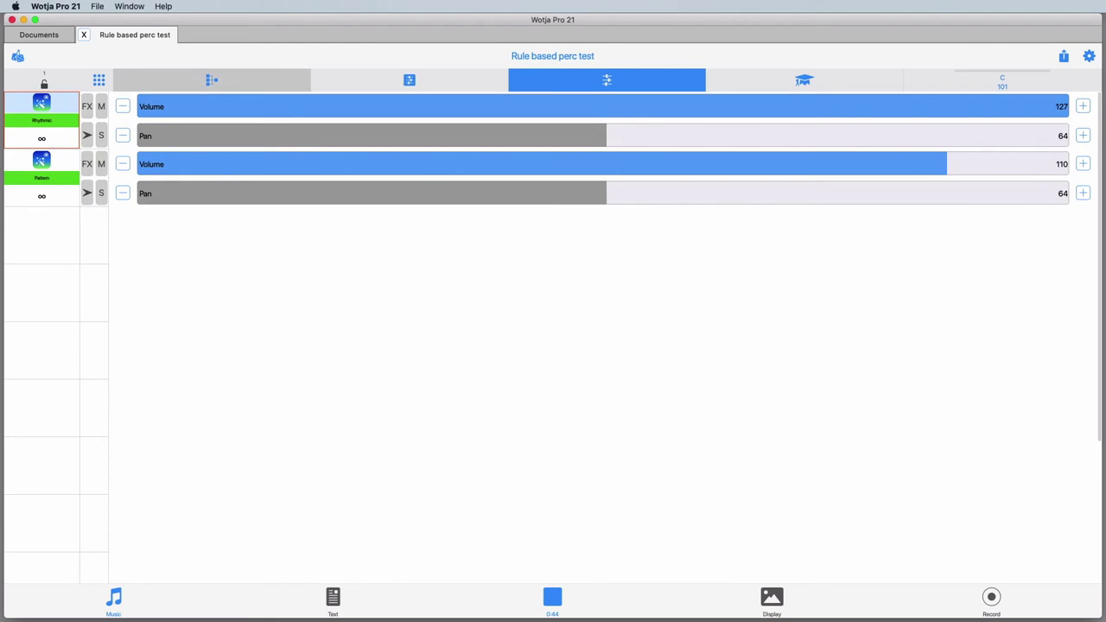
click(228, 81)
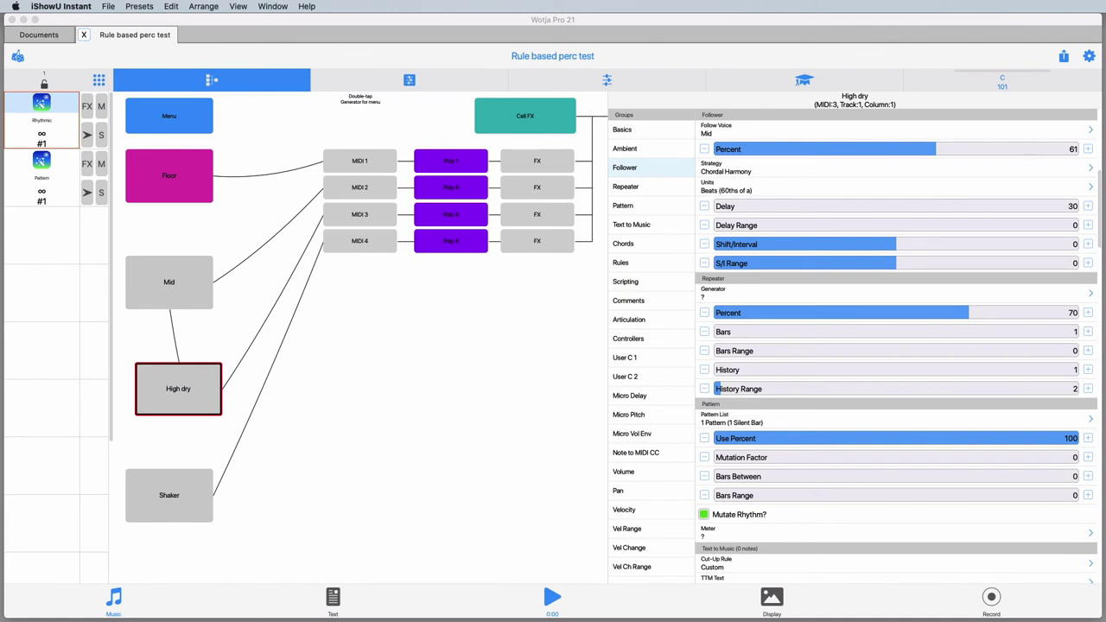
- Route MIDI 1's envelope to the wavetable's pitch with modulation amount 0.567
click(552, 596)
click(453, 157)
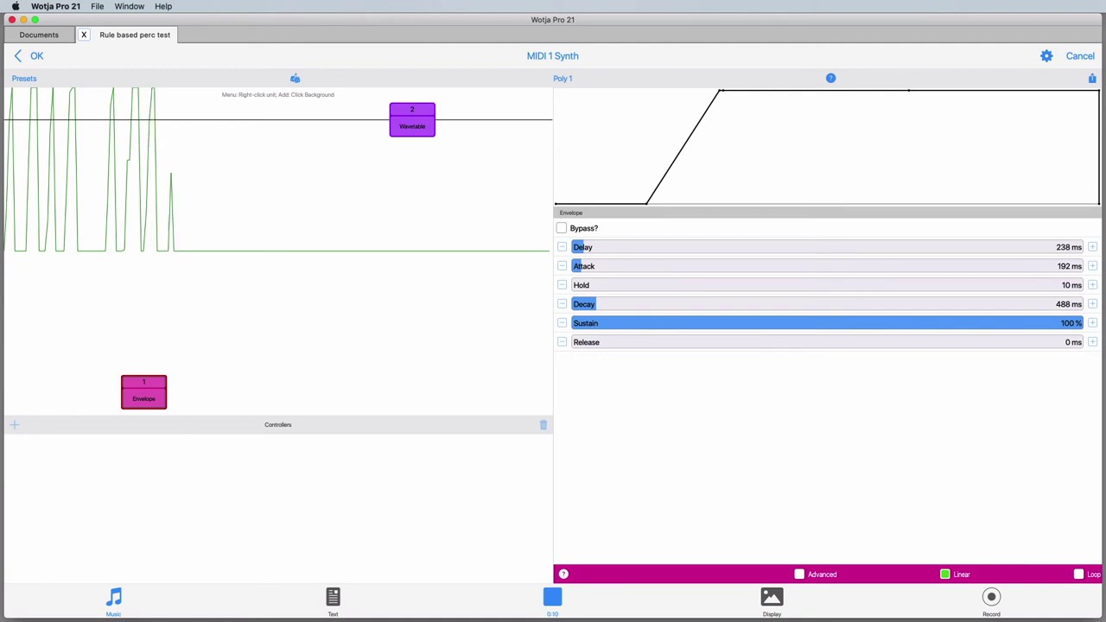
click(403, 114)
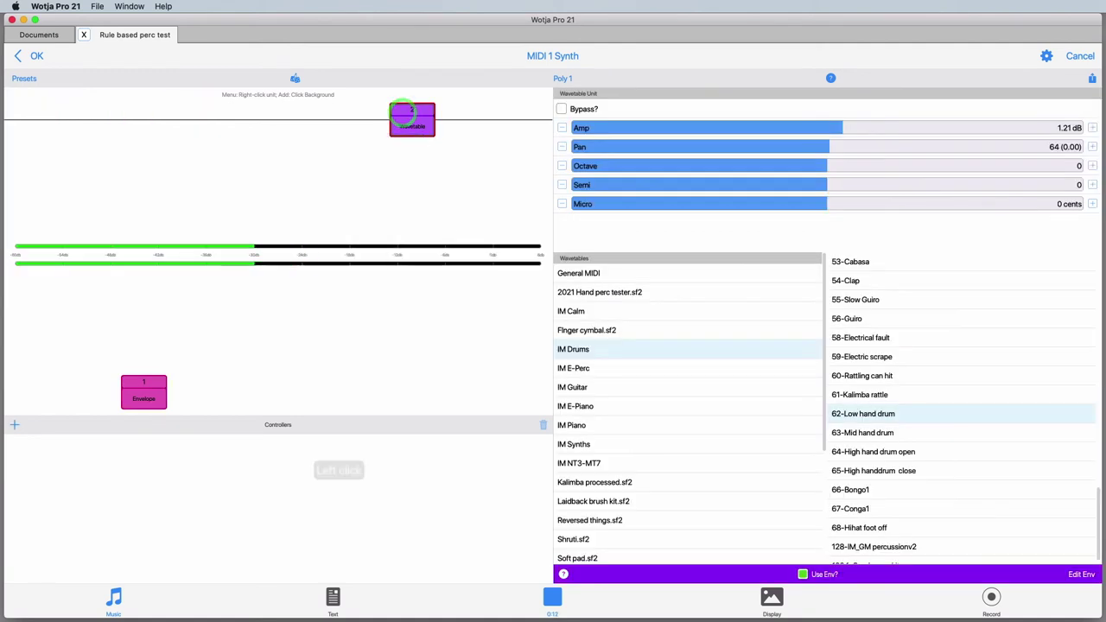
click(15, 426)
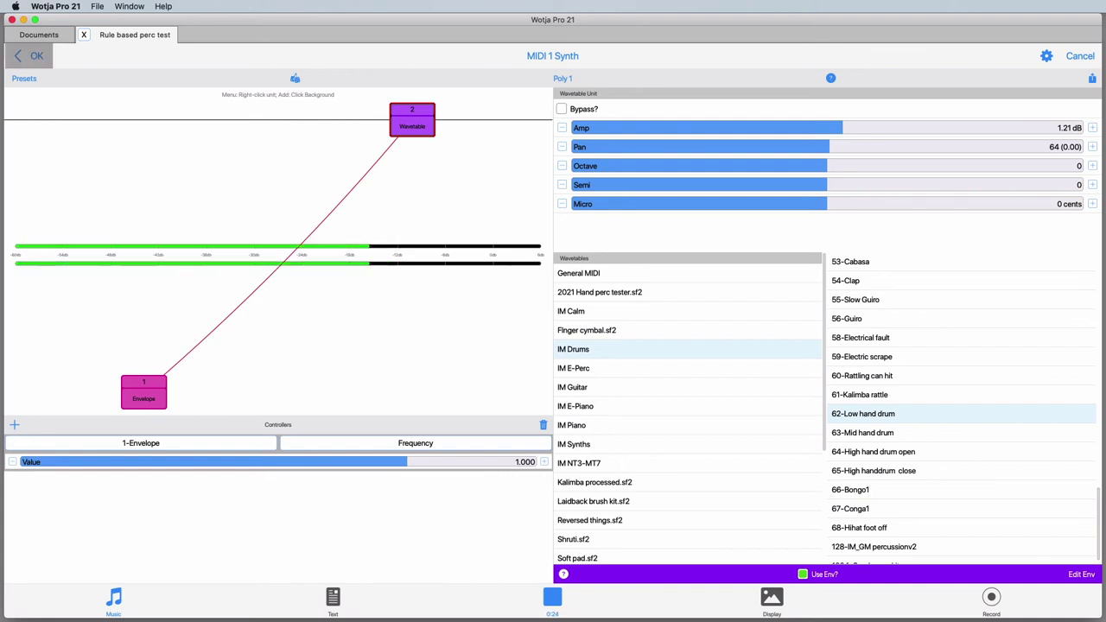
drag(350, 461, 312, 464)
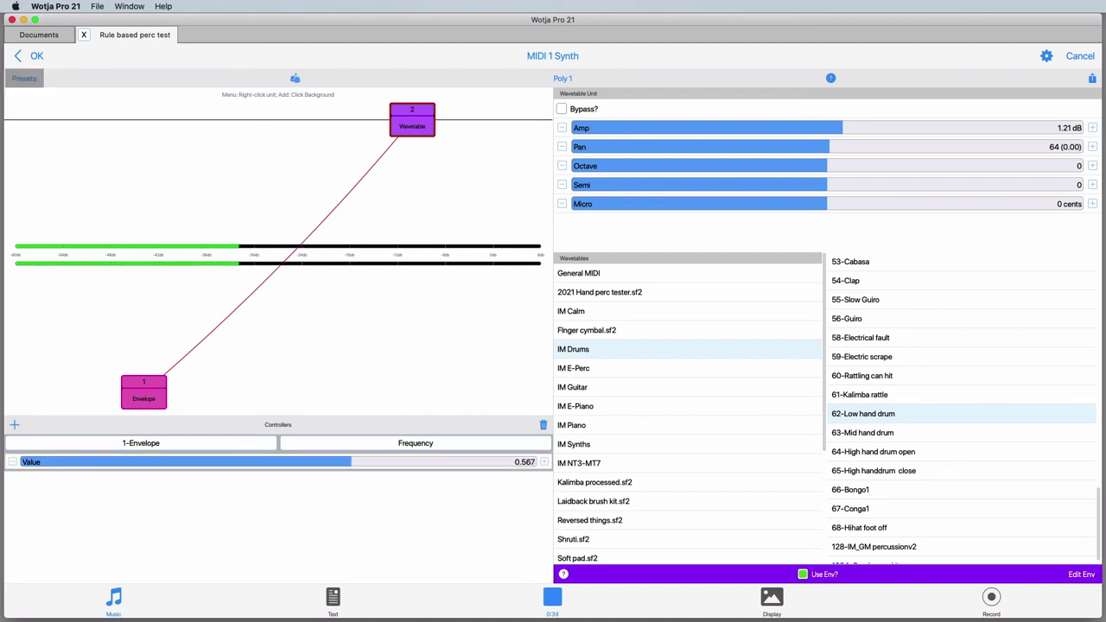
click(16, 57)
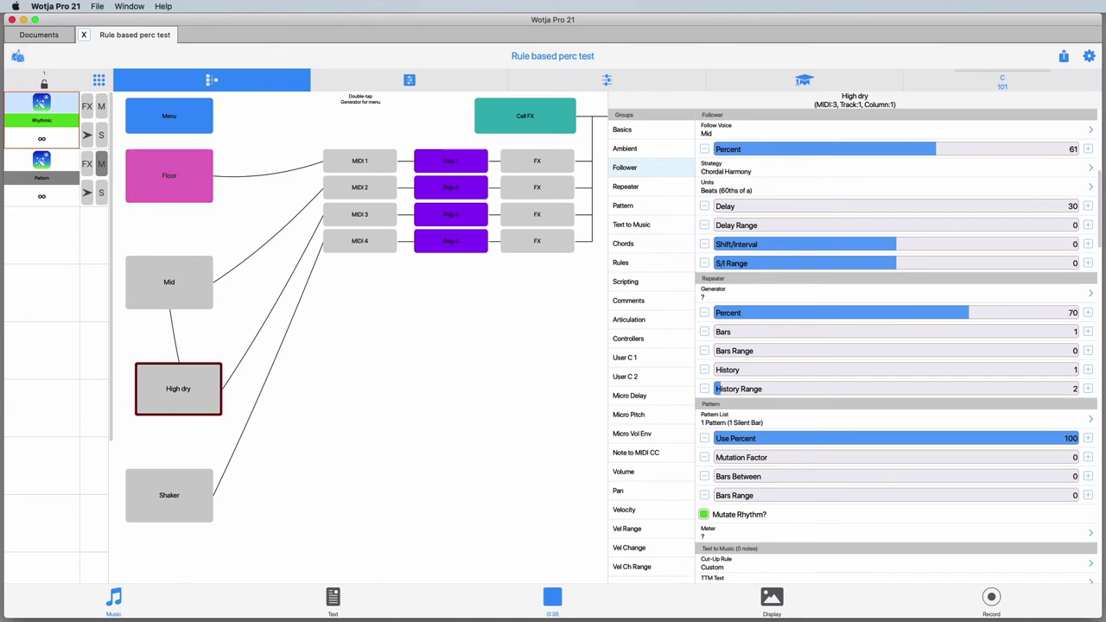
- Unmute Mid and High dry in the mixer, re-mute Mid, then stop playback
click(420, 83)
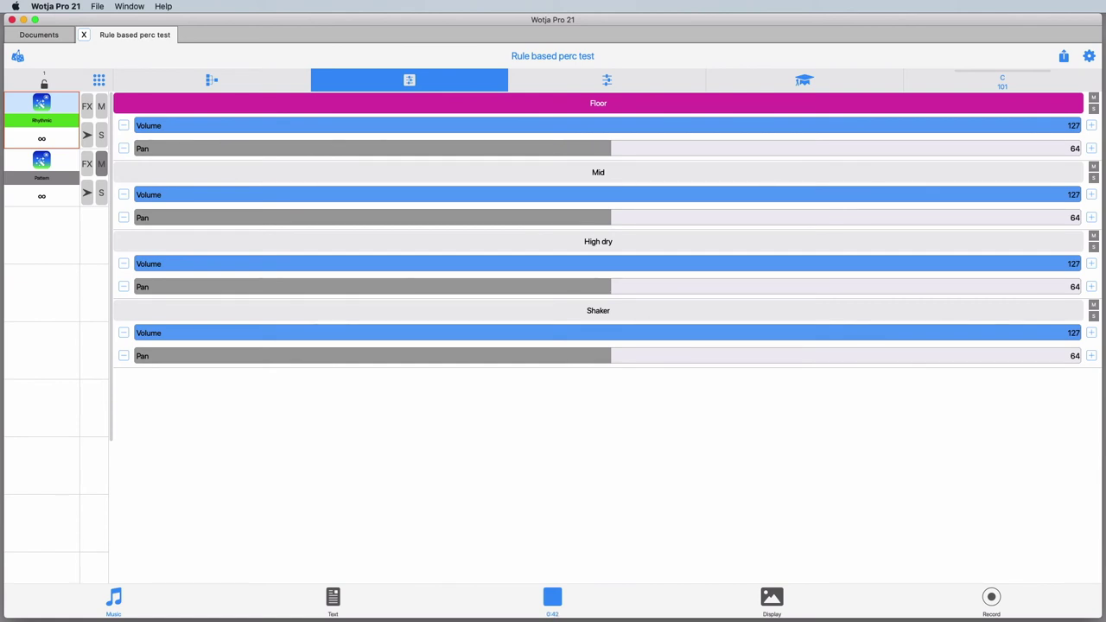
click(1094, 167)
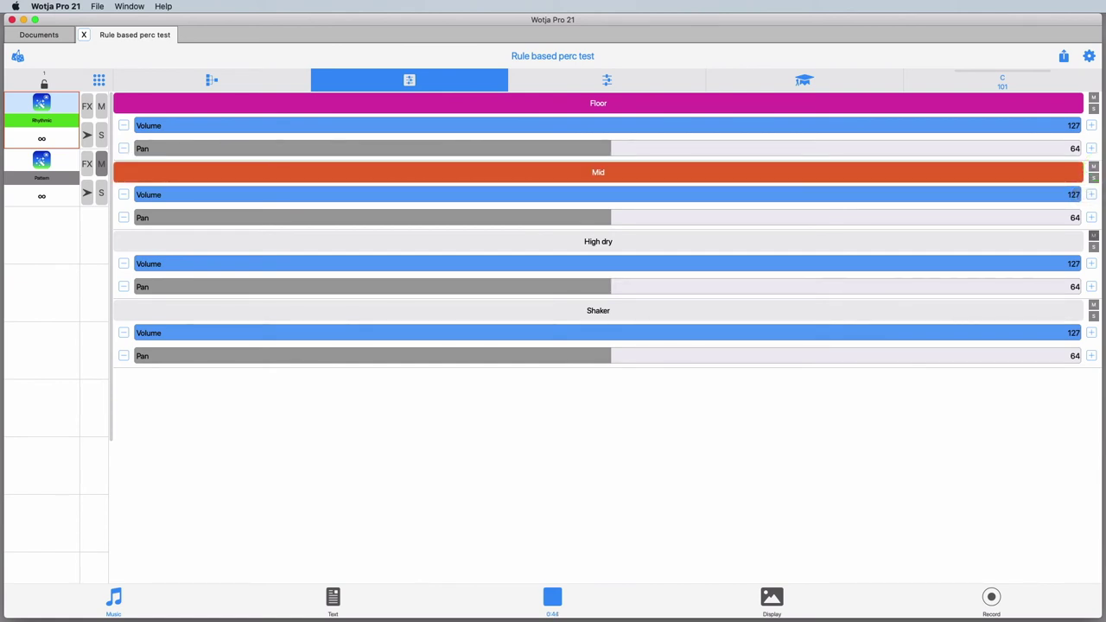
click(1094, 236)
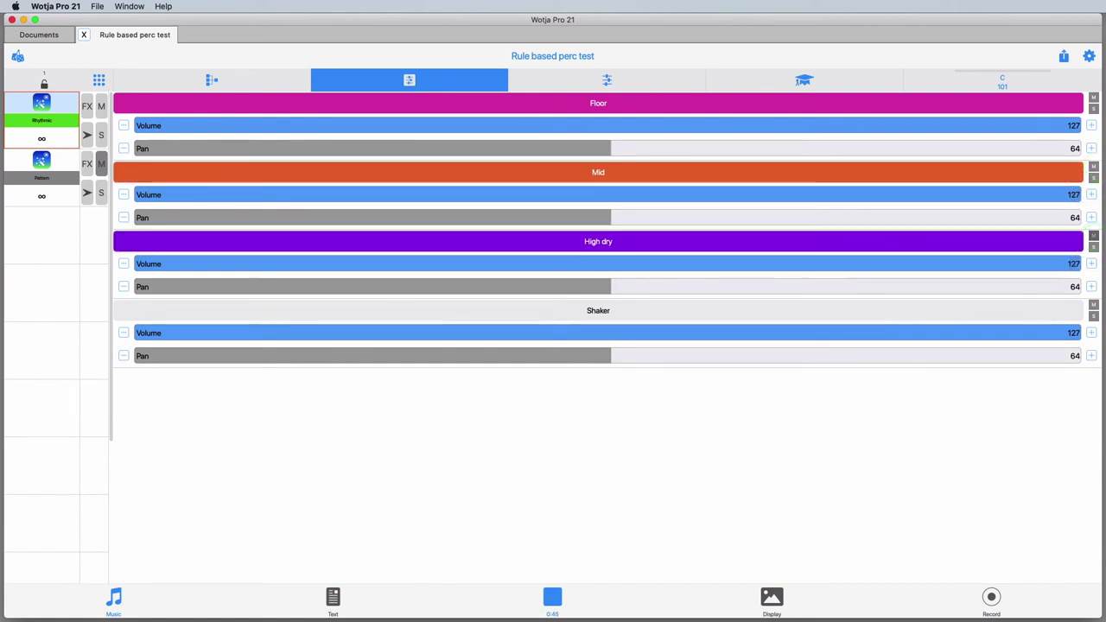
click(234, 81)
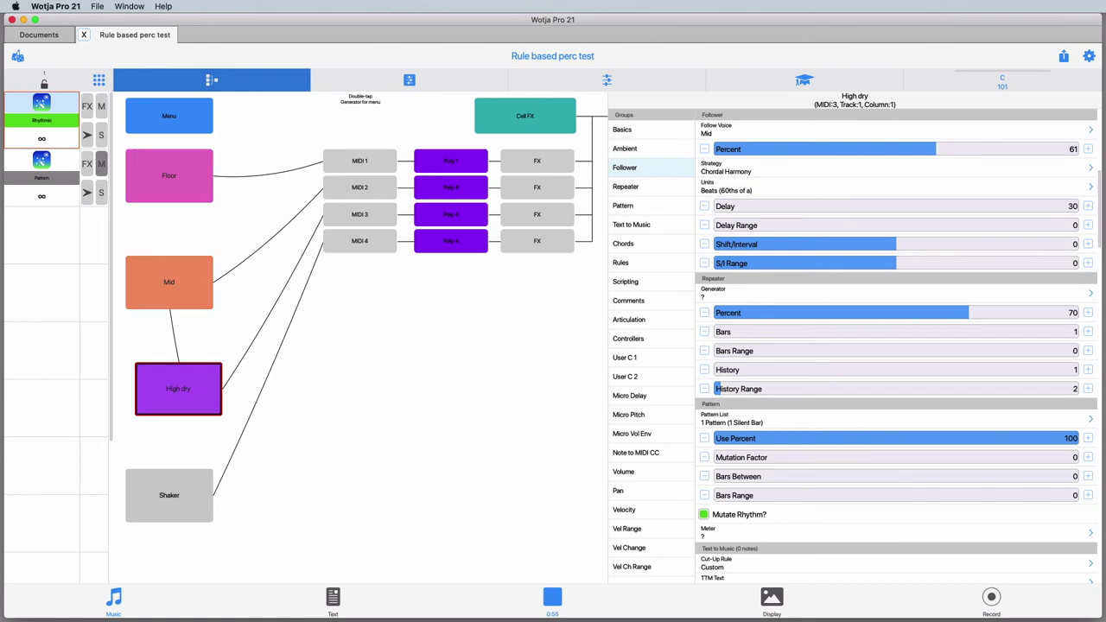
click(408, 79)
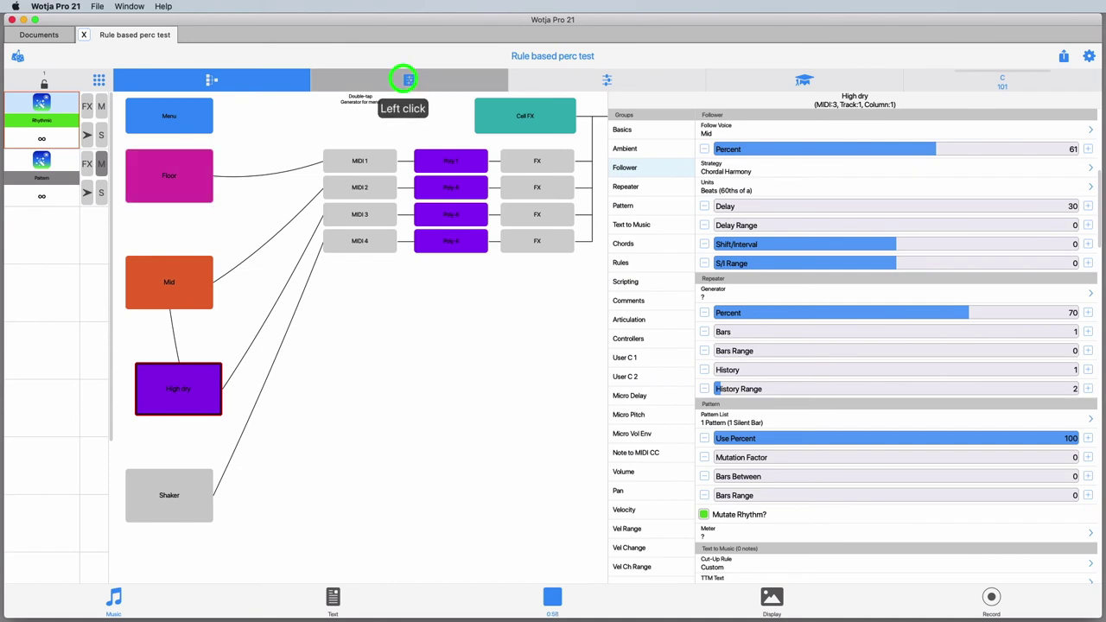
click(1093, 166)
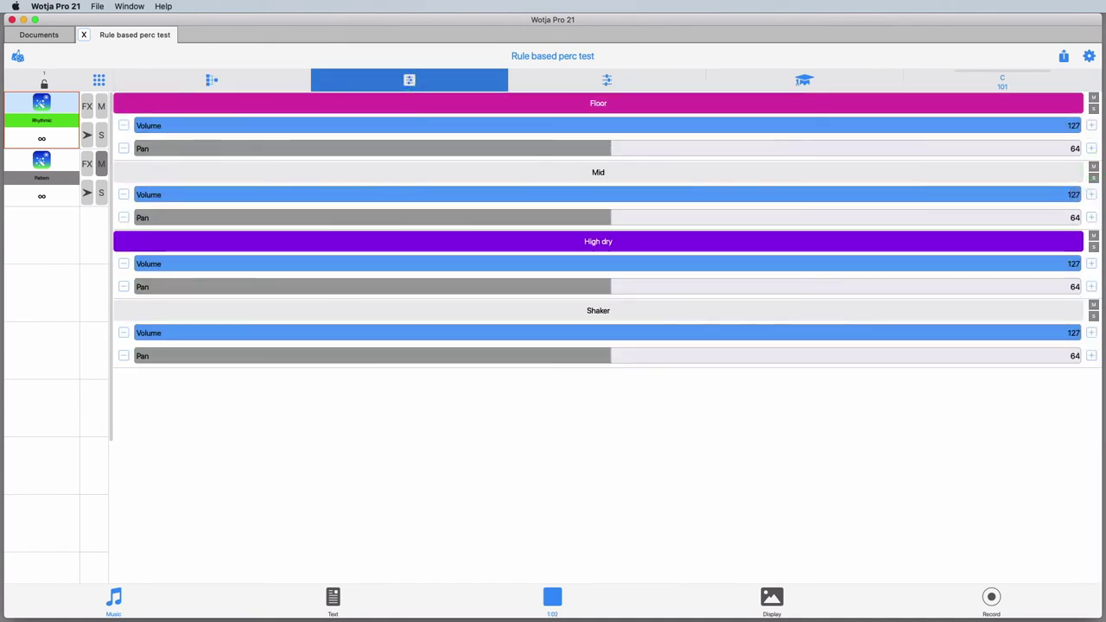
click(234, 82)
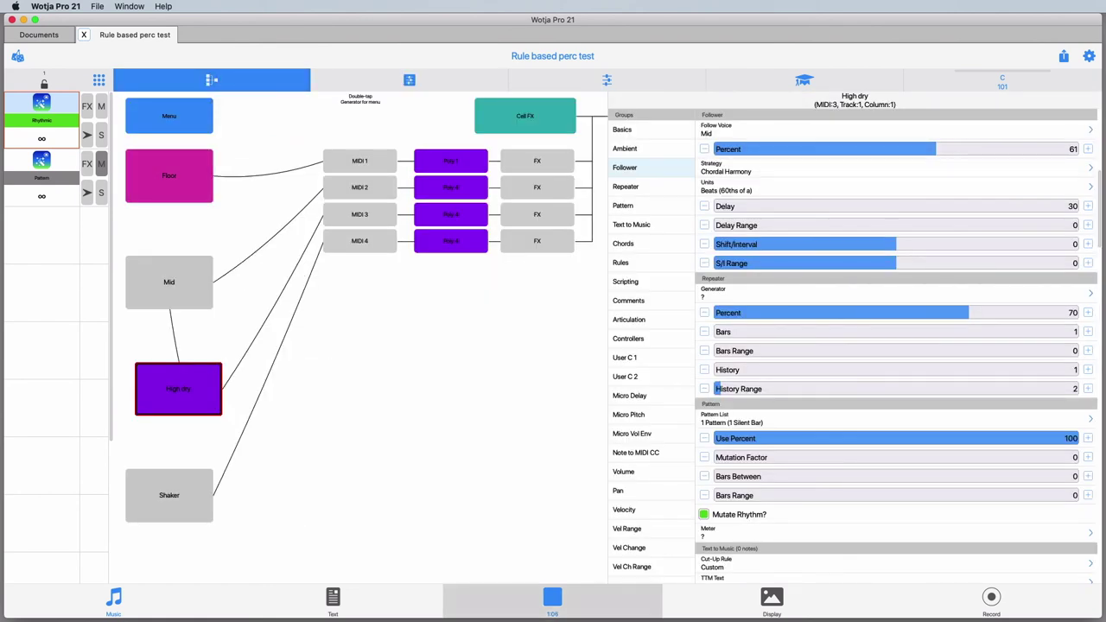
click(552, 597)
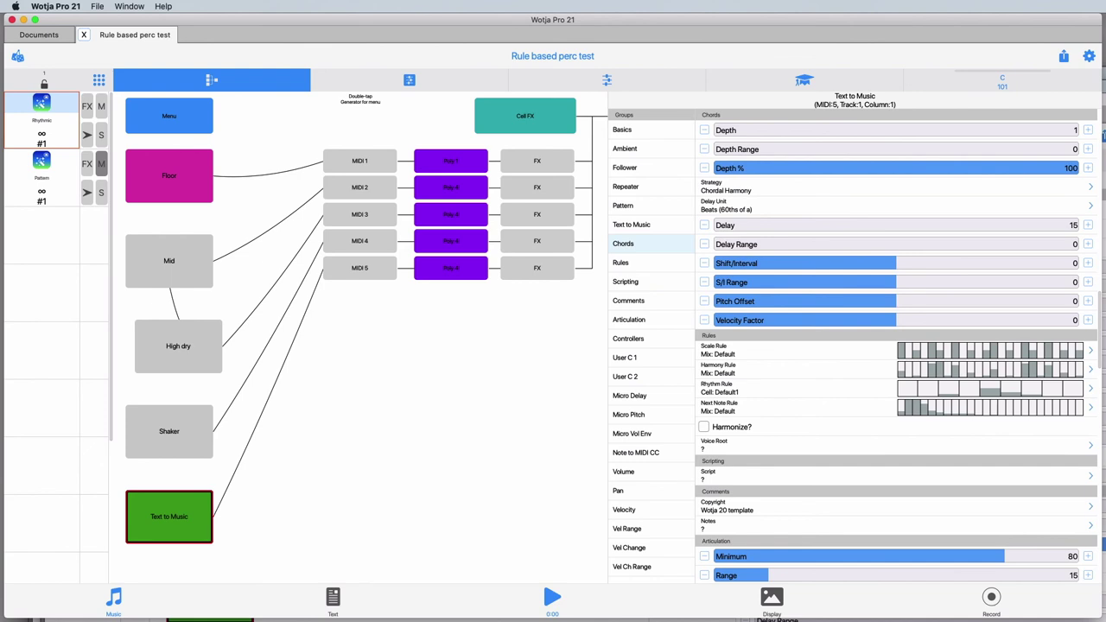
- Give the MIDI 5 Text to Music voice the IM Drums 13-Hihat closed sound
click(437, 268)
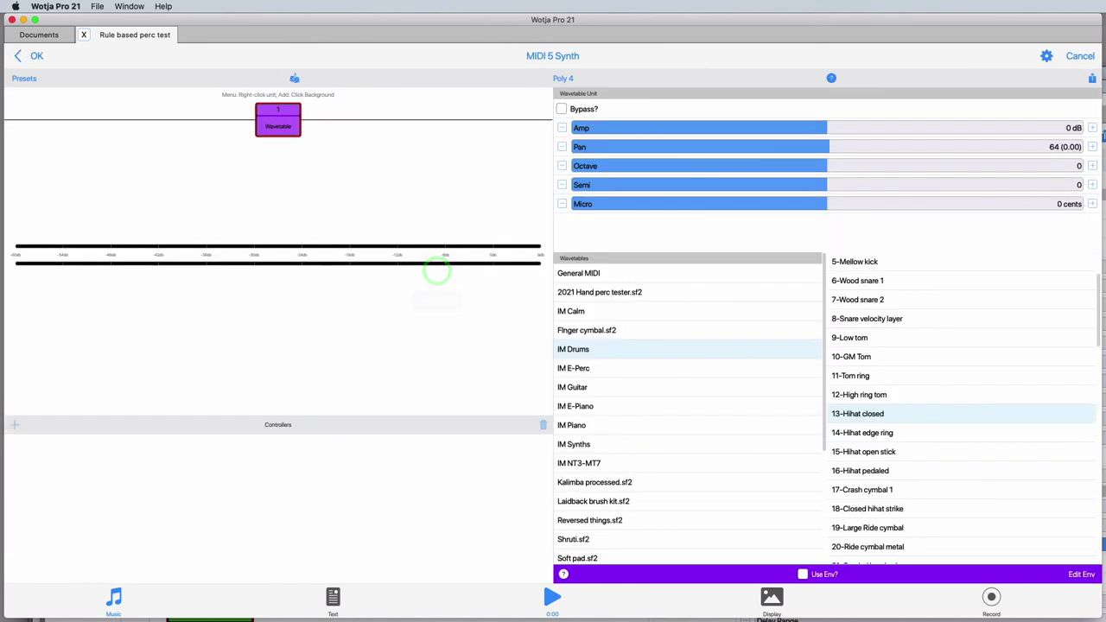
click(688, 349)
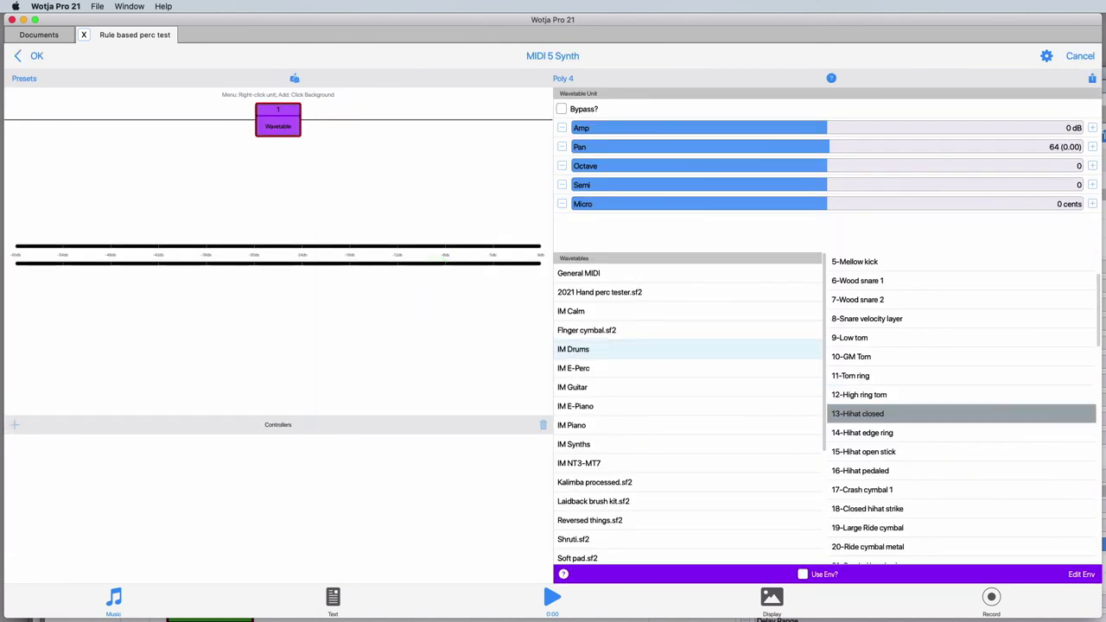
click(36, 56)
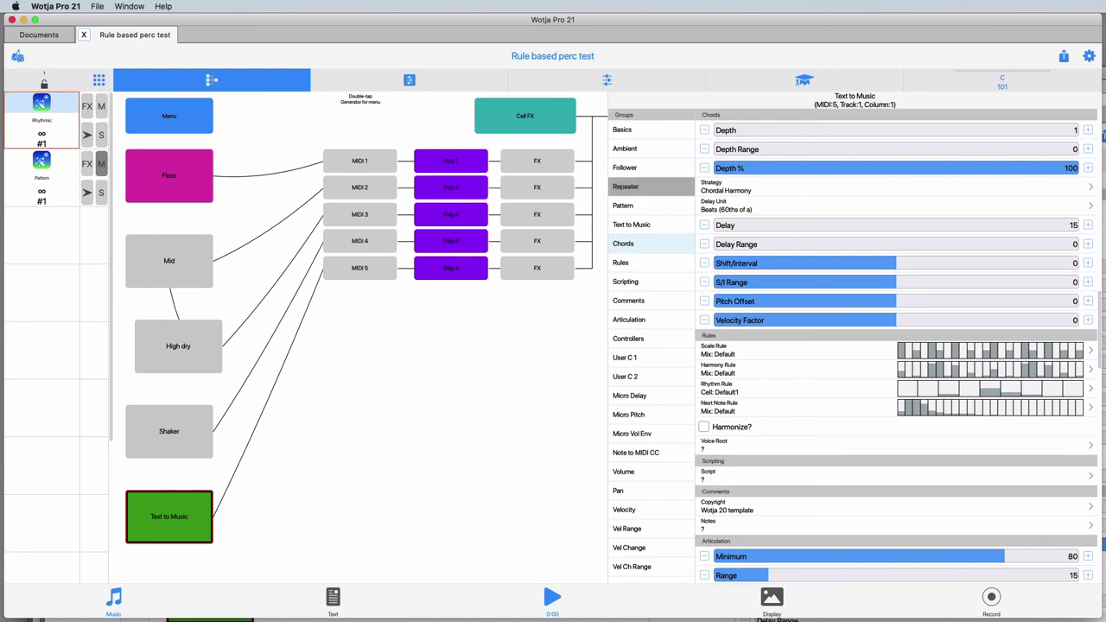
click(691, 224)
- Confirm the Text to Music text reads 'this is just a high hat' and start playback
click(847, 148)
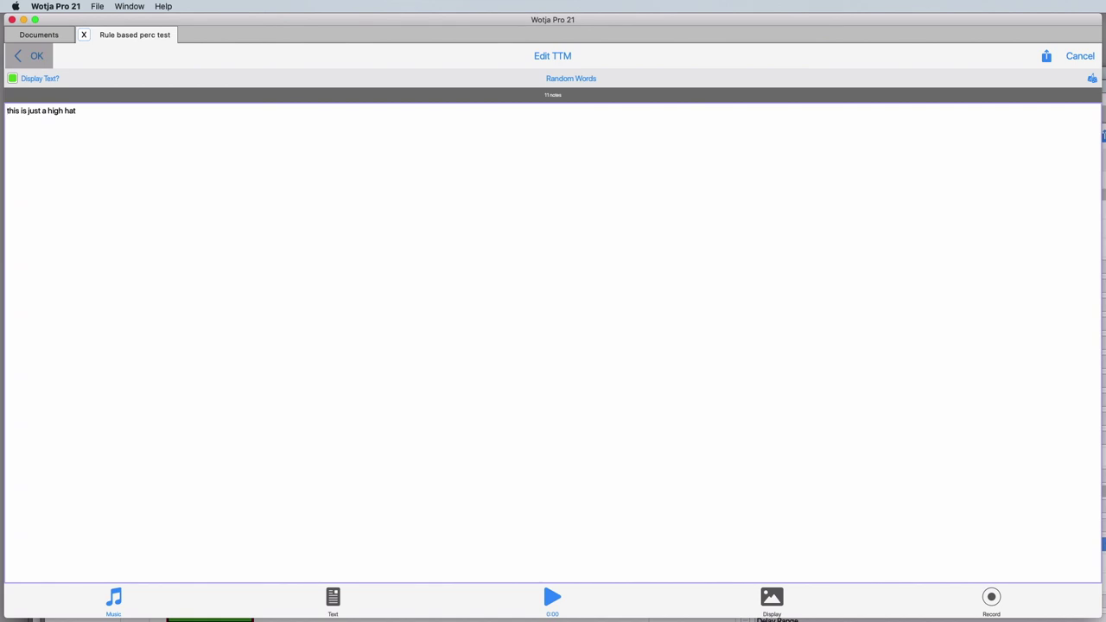
click(33, 55)
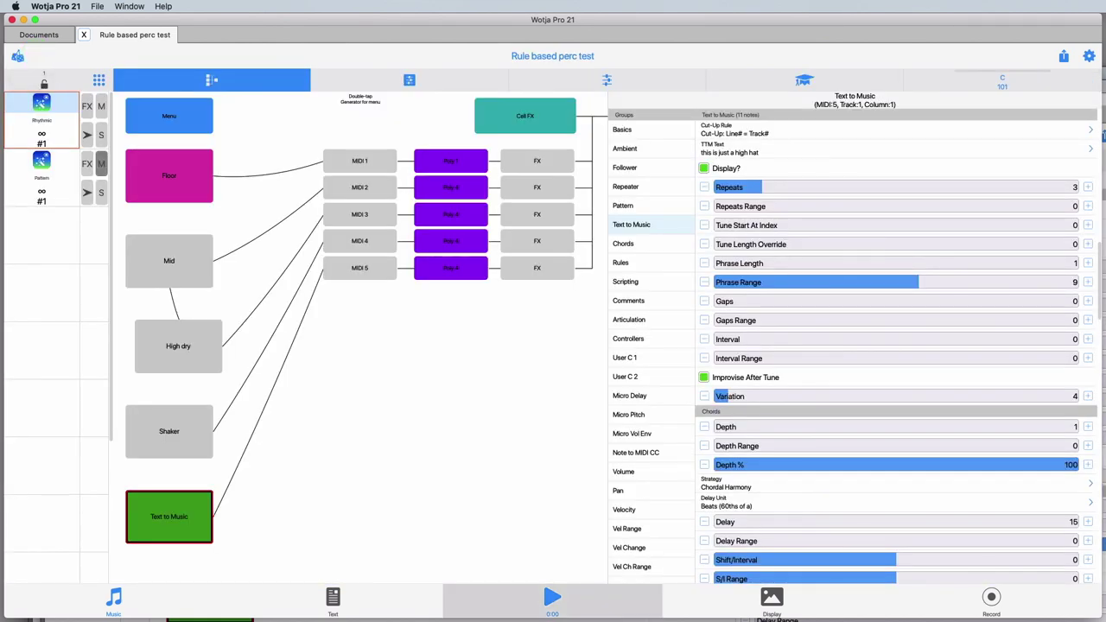
click(552, 596)
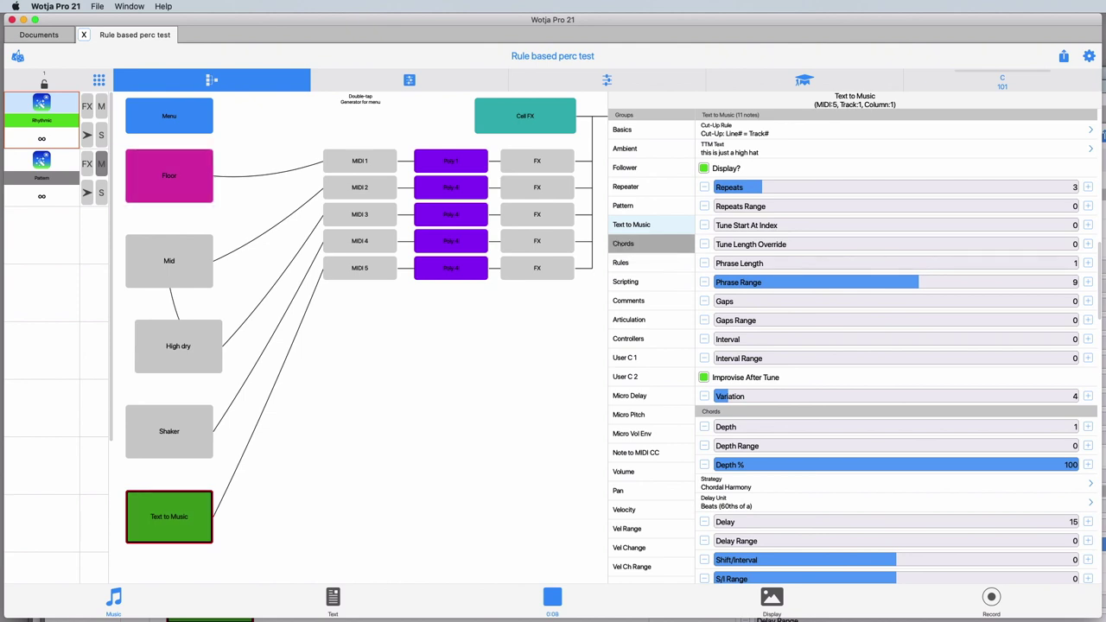
- In the Chords settings, set Depth Range to 3, then unmute the Pattern track
click(657, 247)
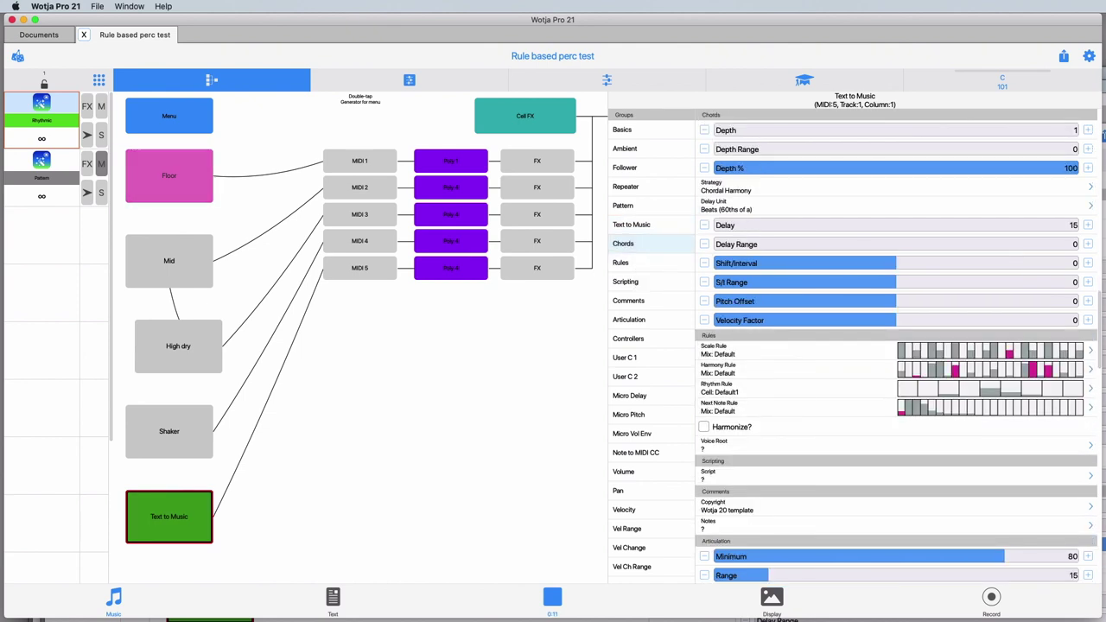
click(1087, 148)
click(1087, 148)
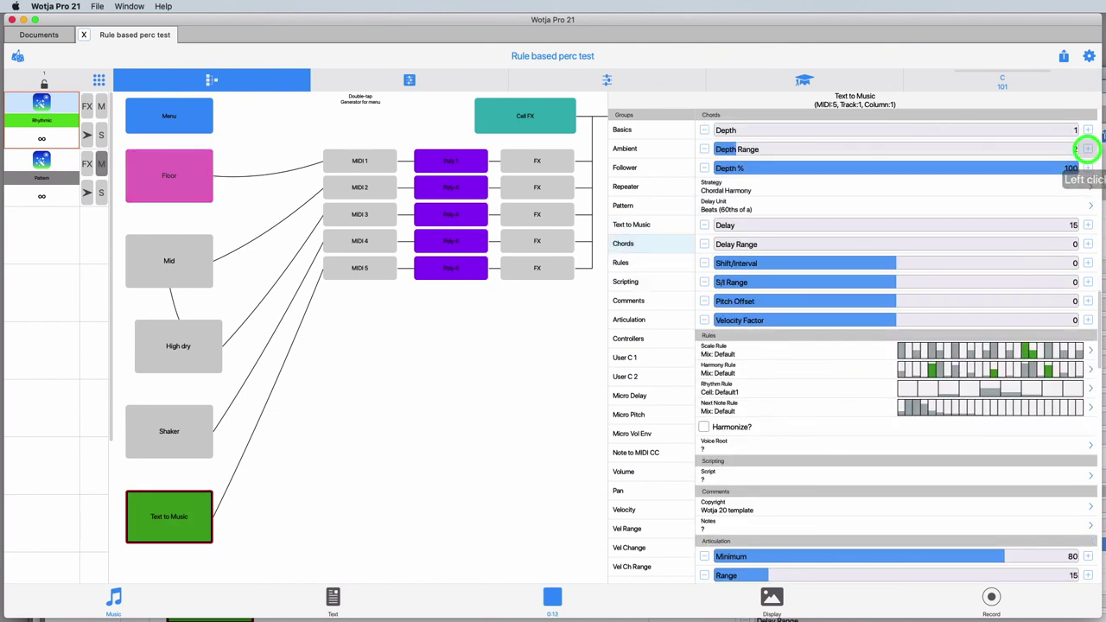
click(1087, 148)
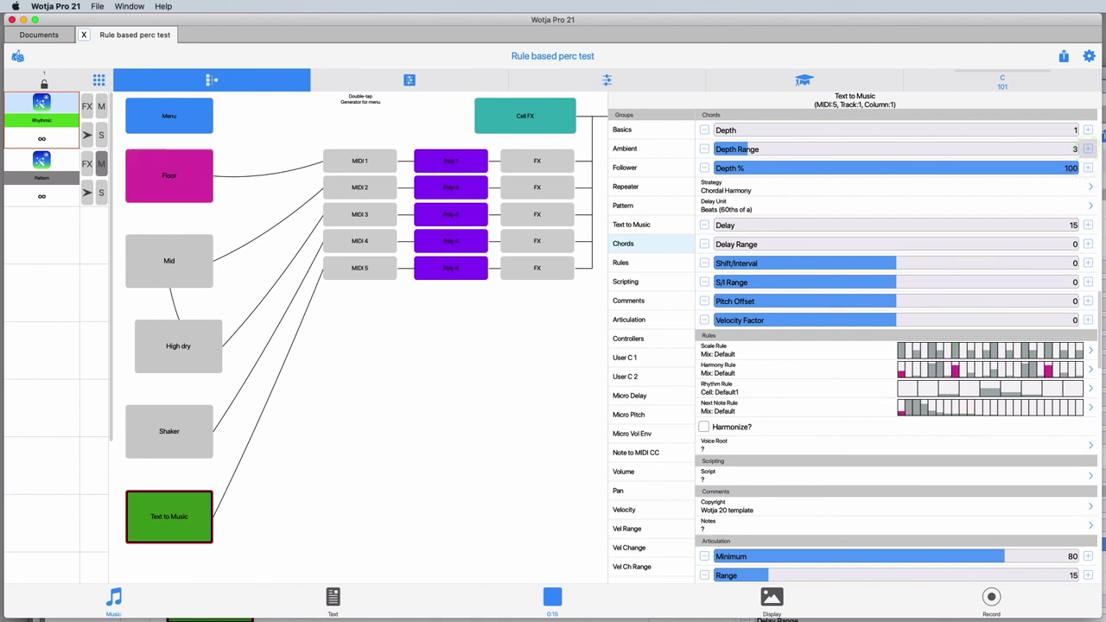
click(1080, 187)
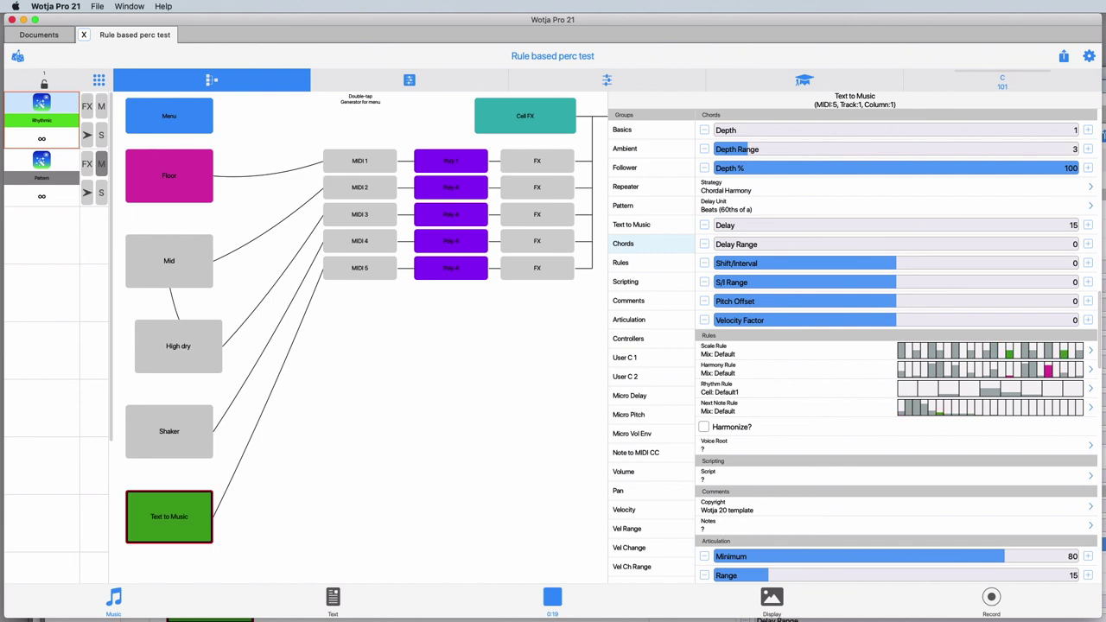
click(107, 165)
click(107, 164)
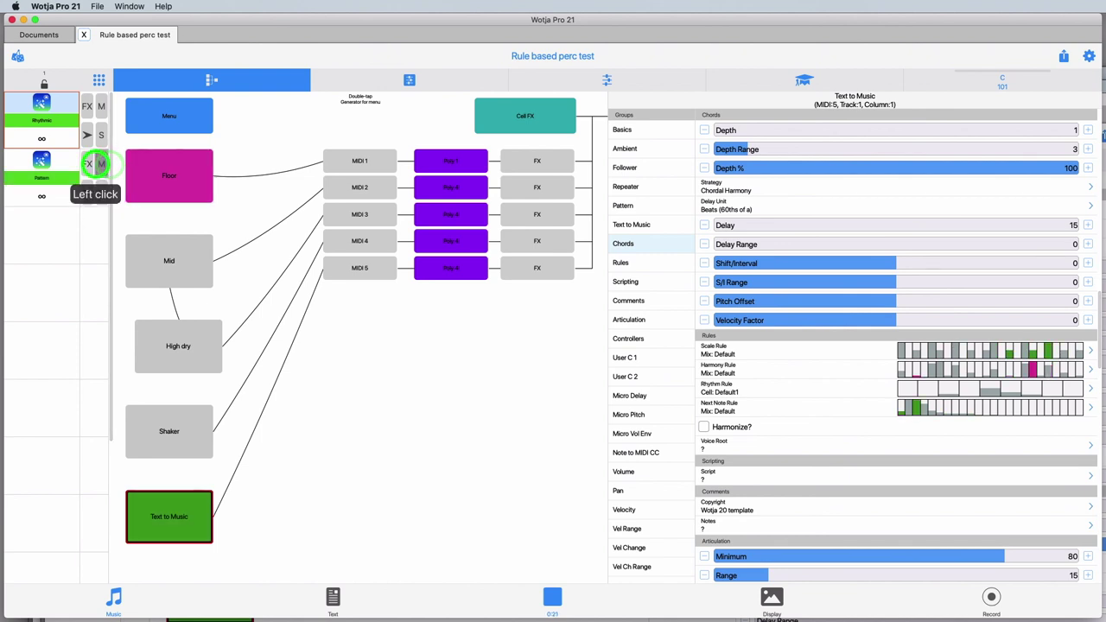